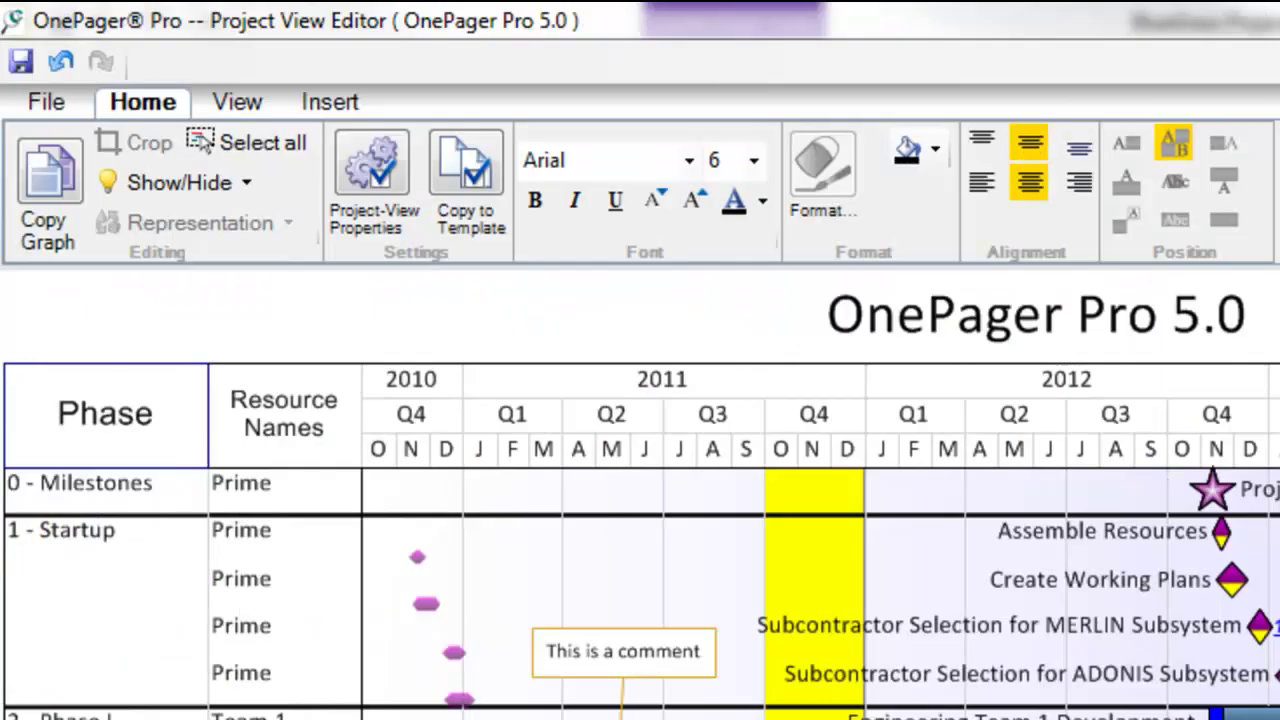
# Step: Open Project-View Properties and show the Task Bars page with its Gantt bar style settings
pyautogui.click(229, 100)
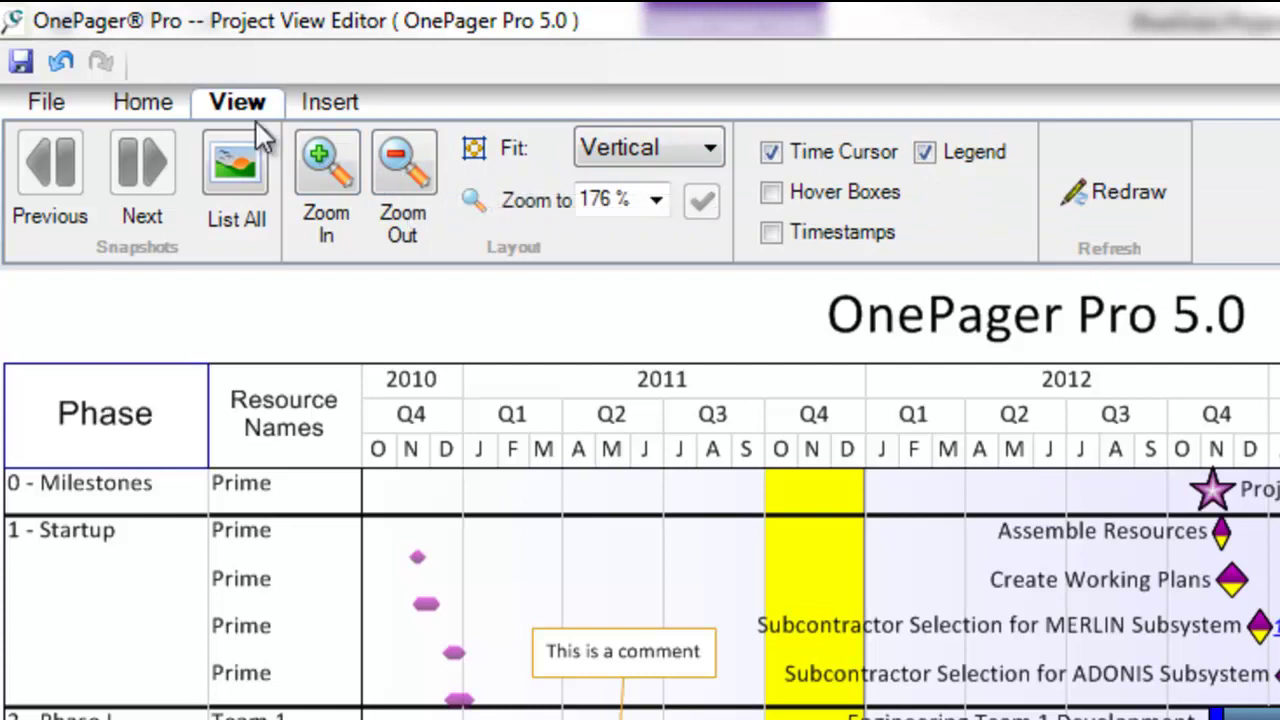
pyautogui.click(143, 102)
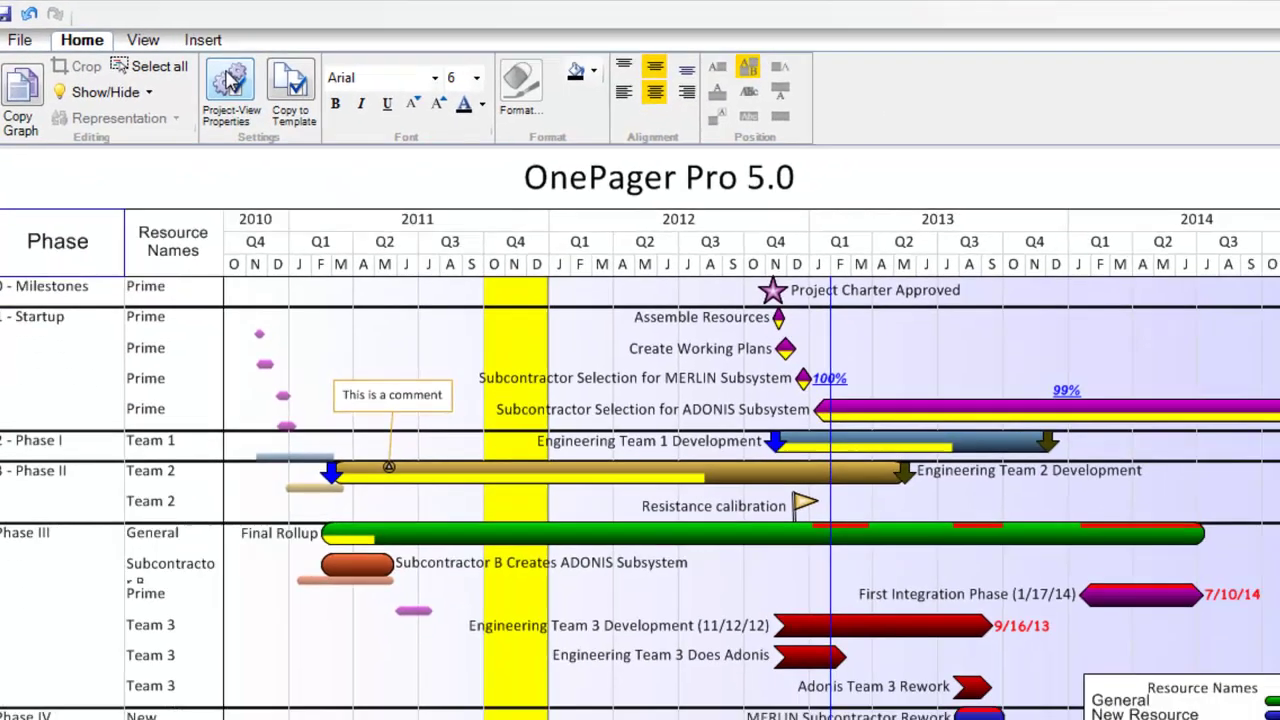
pyautogui.click(320, 135)
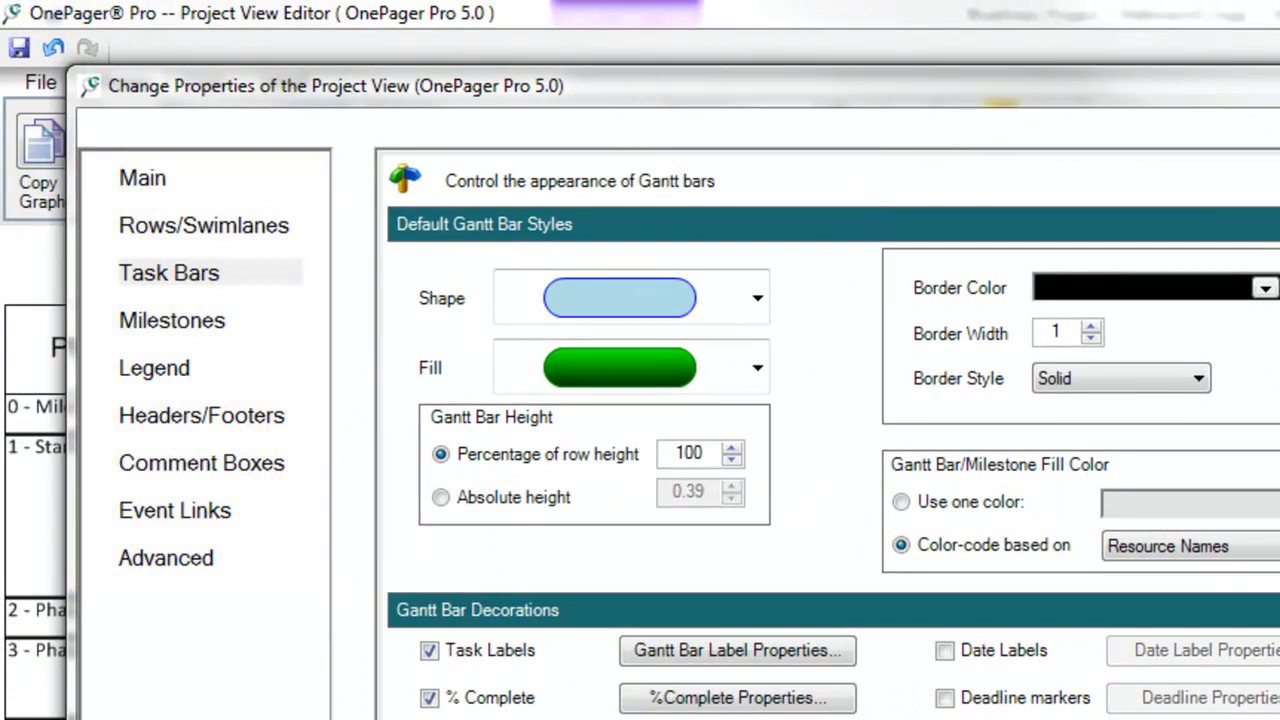
pyautogui.click(160, 180)
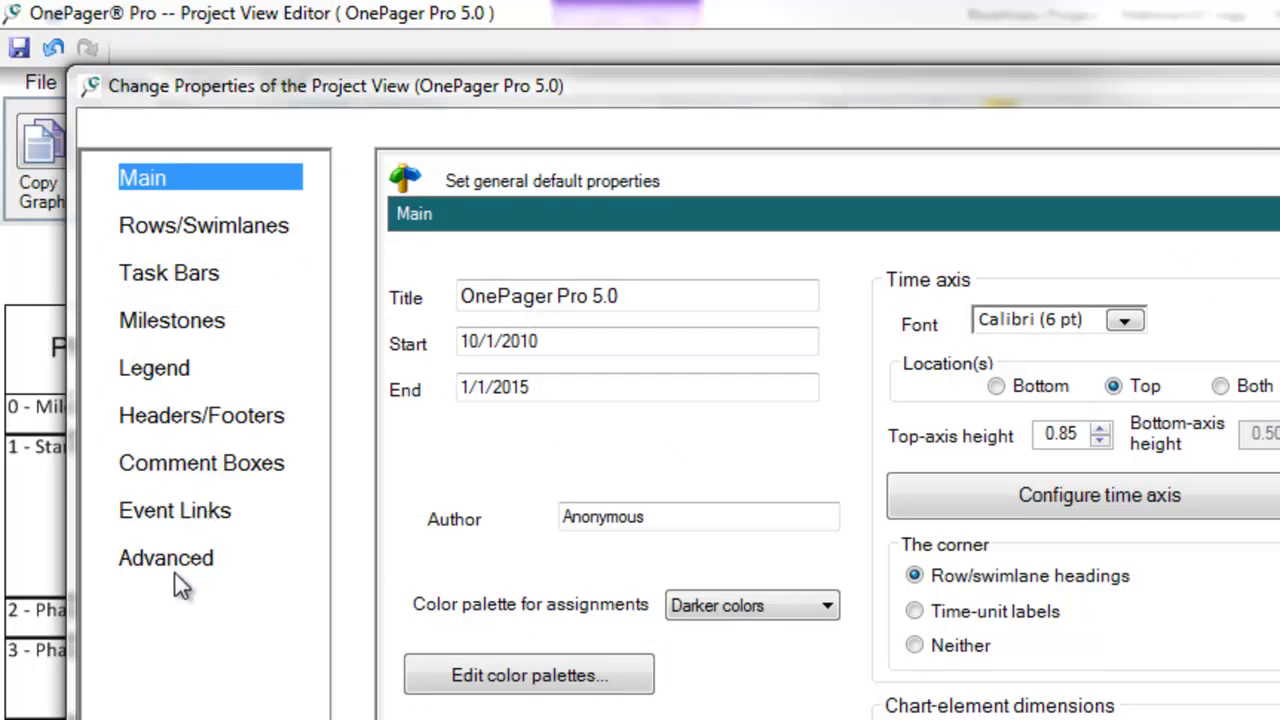
pyautogui.click(137, 273)
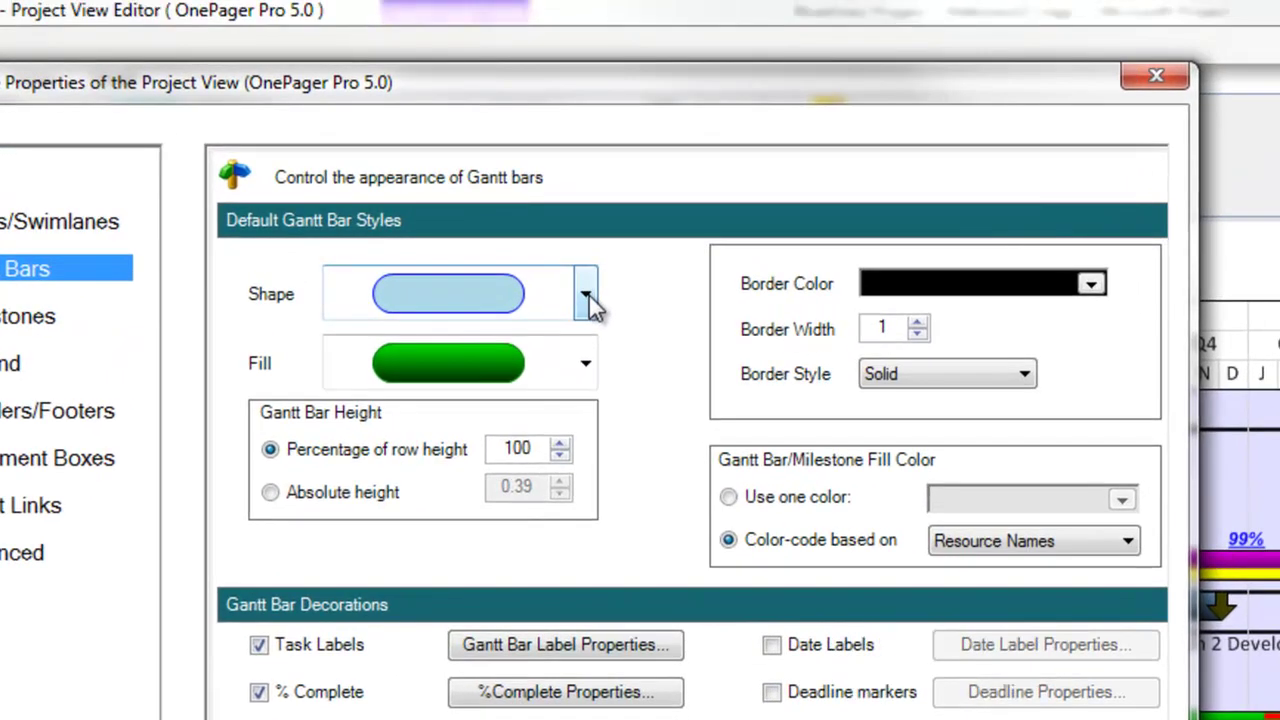
# Step: Browse the bar Shape and Fill lists, leaving both unchanged
pyautogui.click(604, 140)
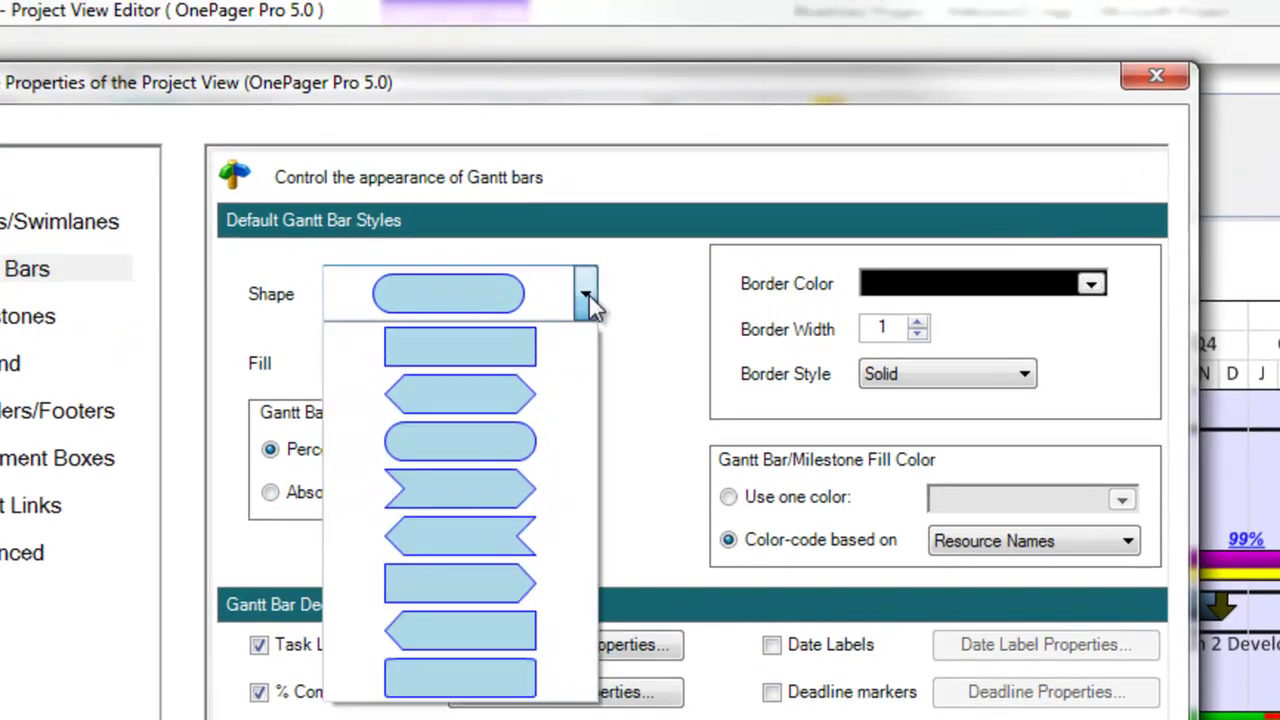
pyautogui.click(652, 284)
pyautogui.click(588, 355)
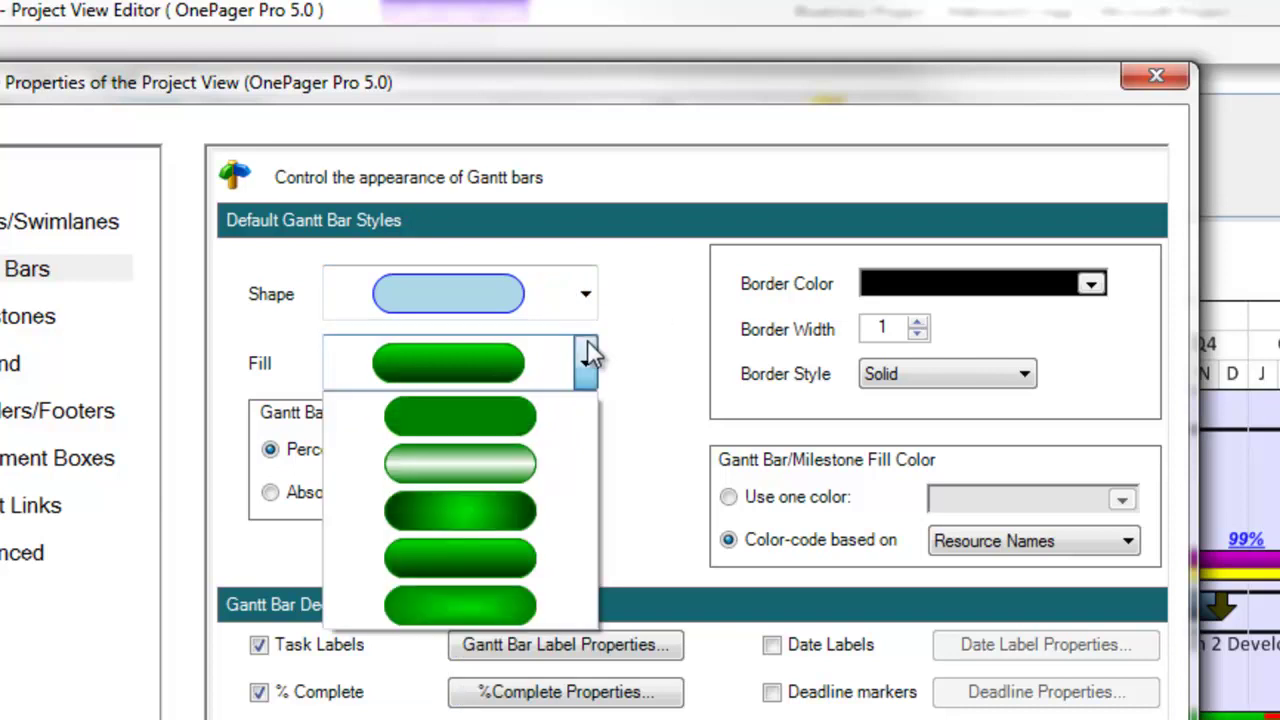
pyautogui.click(612, 336)
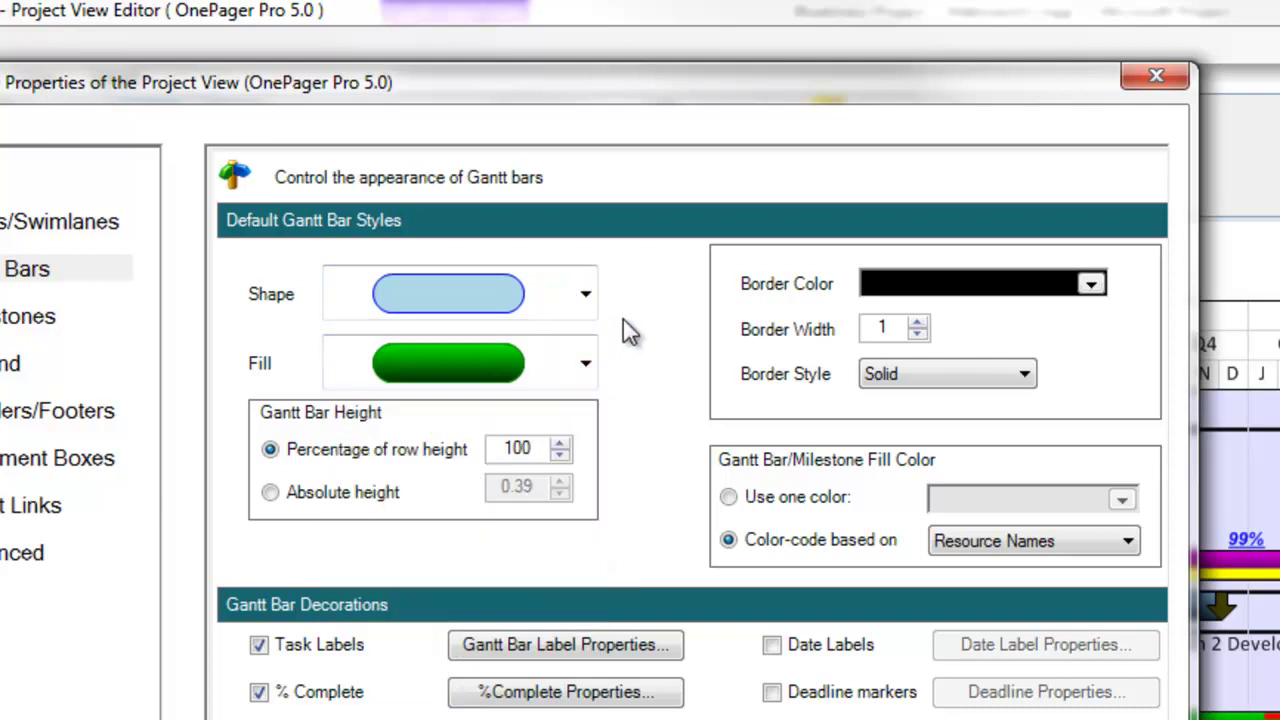
# Step: Switch to the Milestones page and browse the symbol shapes, keeping the diamond
pyautogui.click(6, 316)
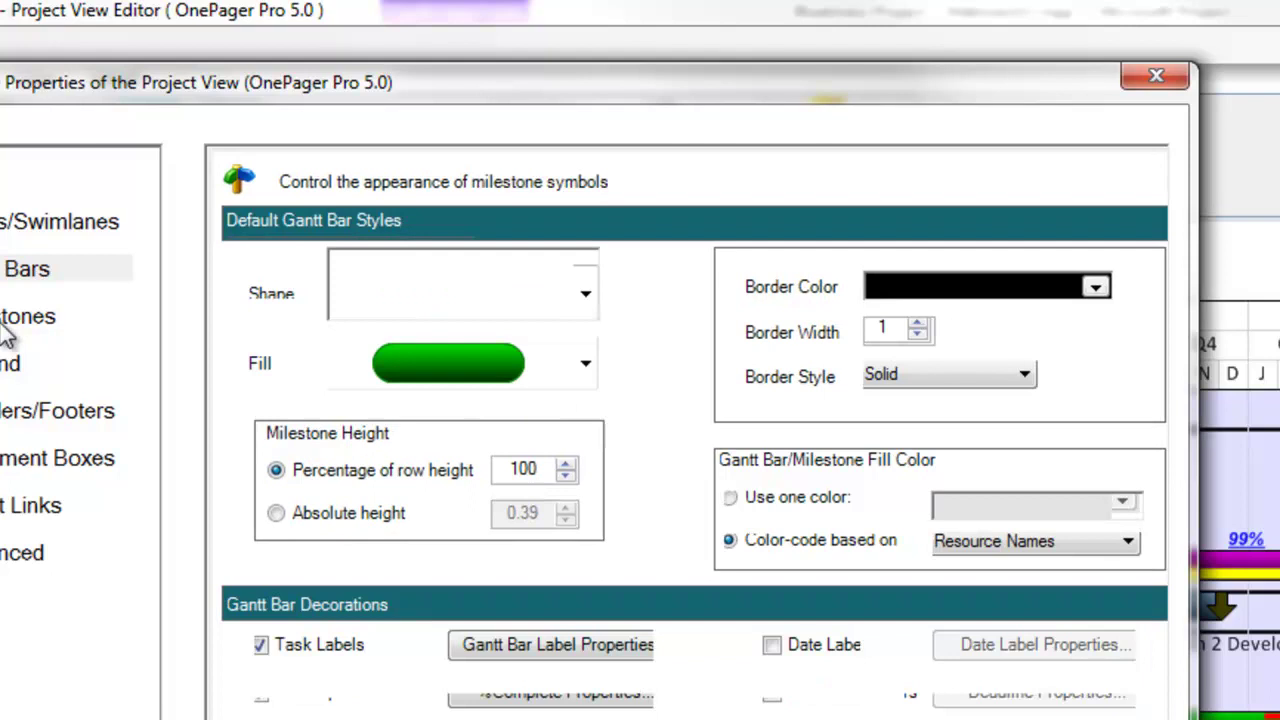
pyautogui.click(584, 318)
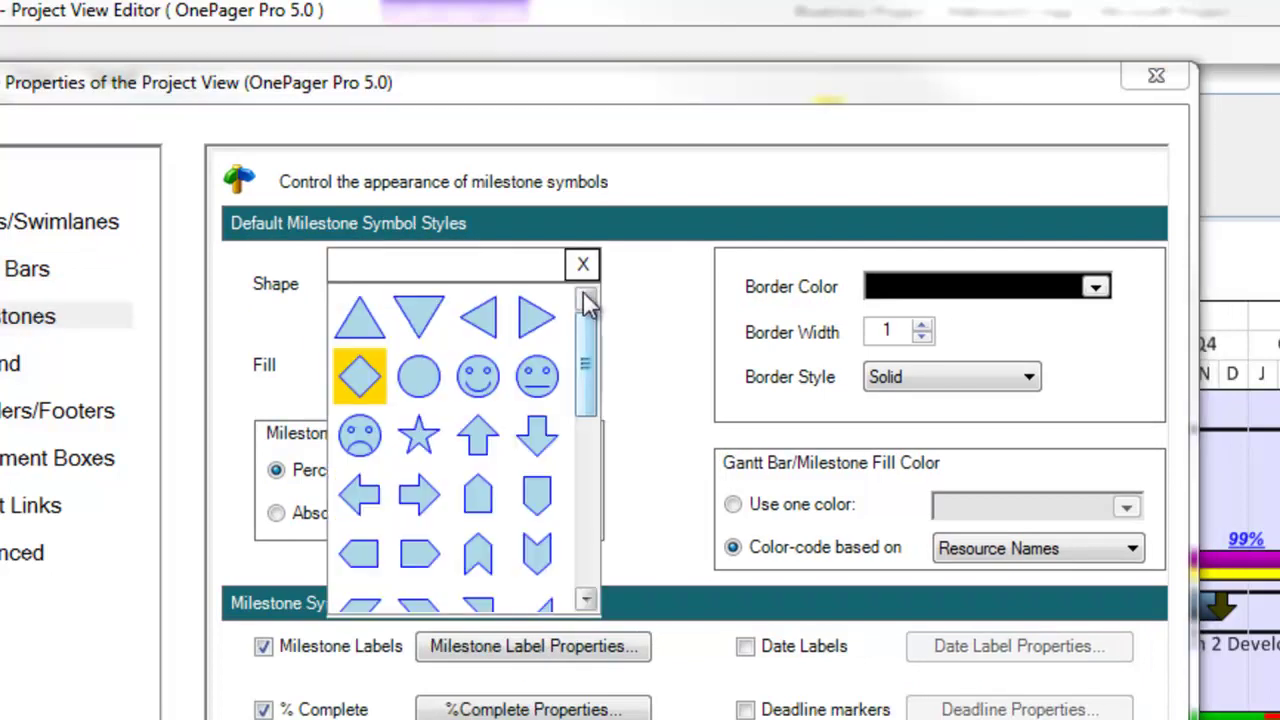
pyautogui.moveTo(587, 325); pyautogui.dragTo(593, 512)
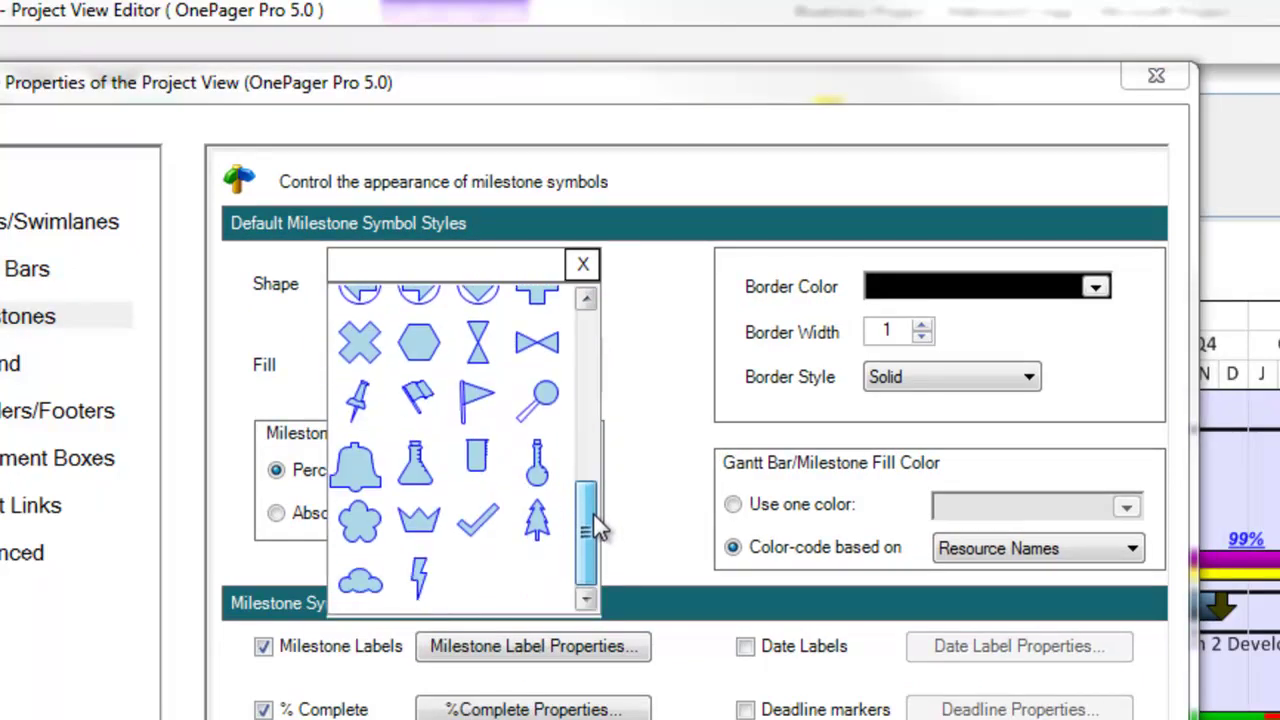
pyautogui.click(584, 265)
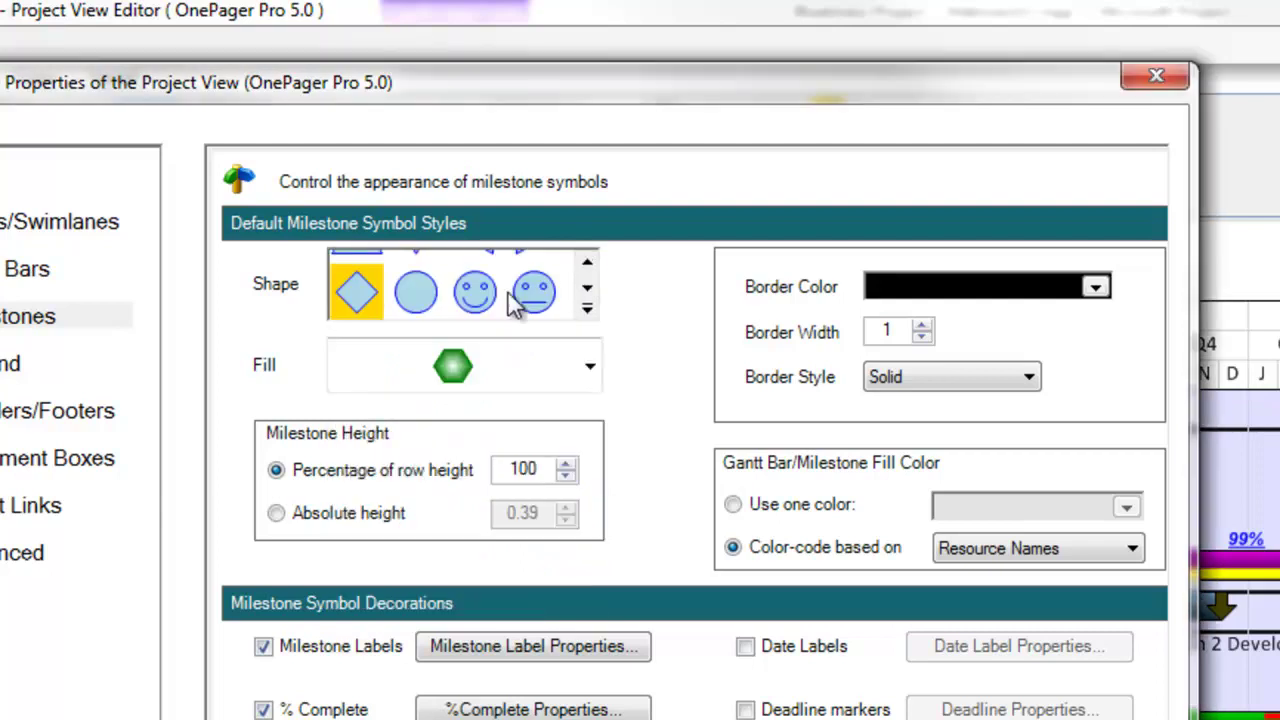
# Step: Back on Task Bars, review the %Complete settings unchanged, then move the dialog aside to reveal the chart
pyautogui.click(60, 268)
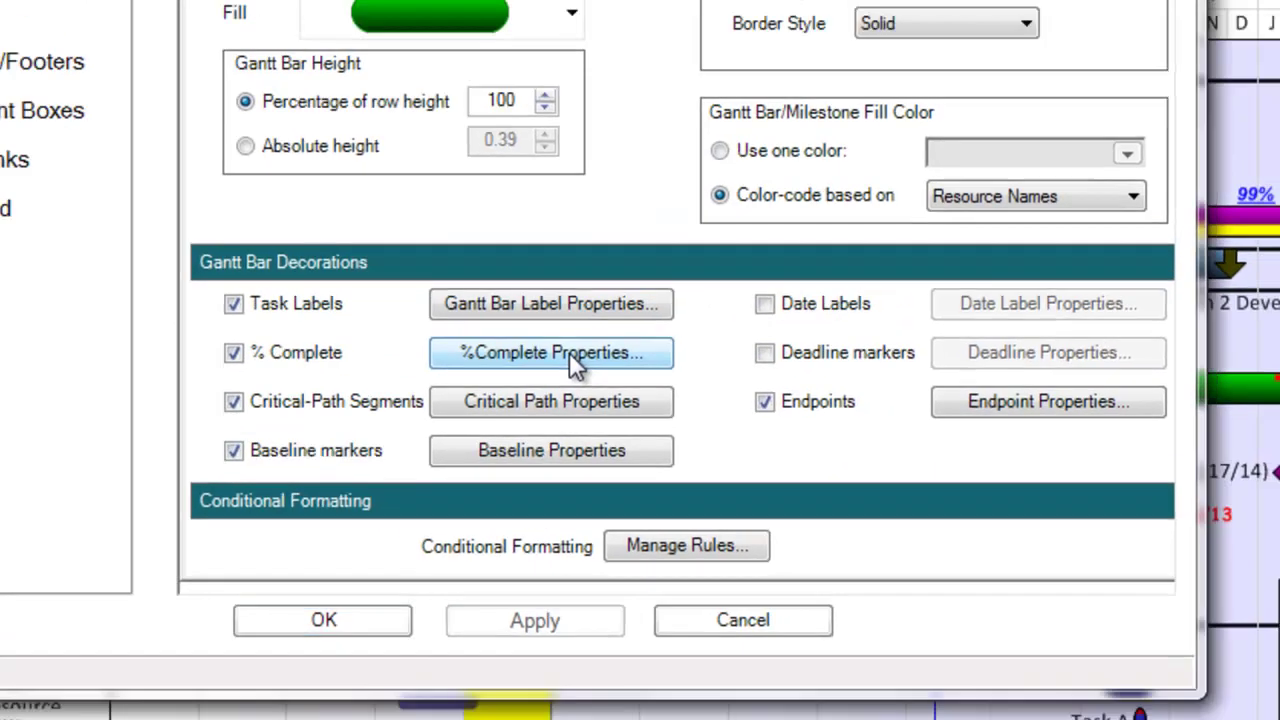
pyautogui.click(531, 269)
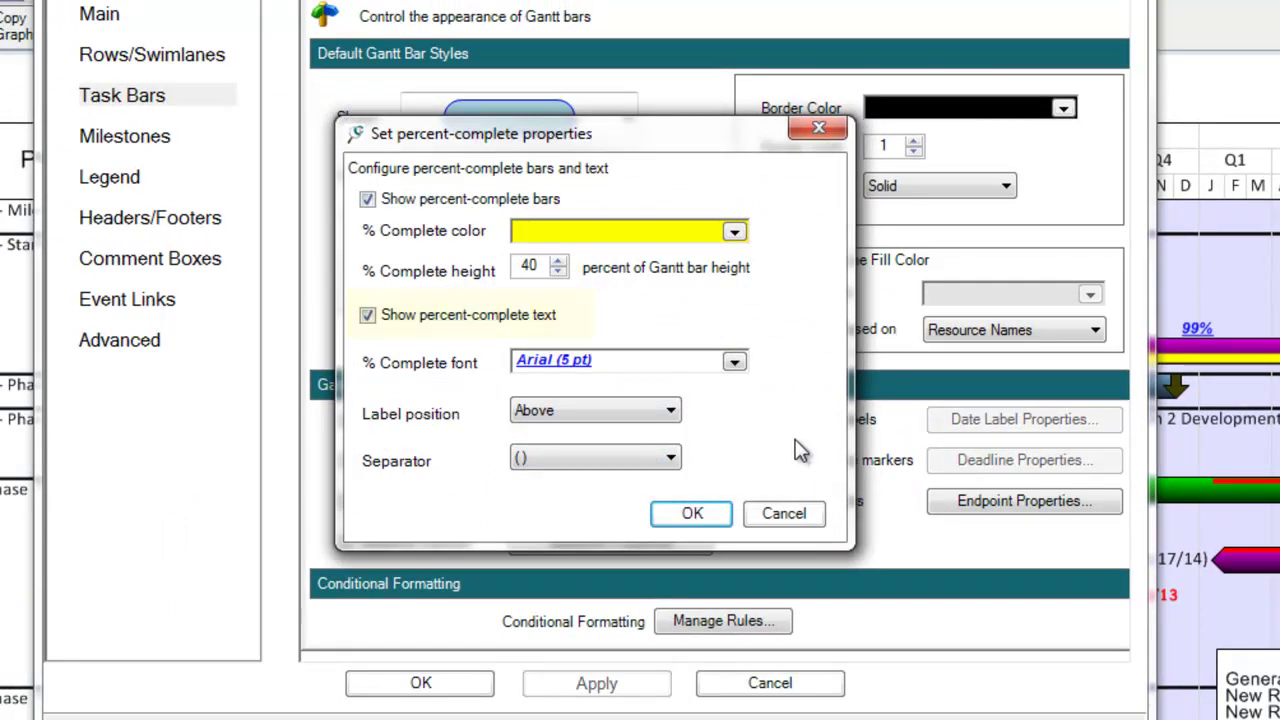
pyautogui.click(785, 514)
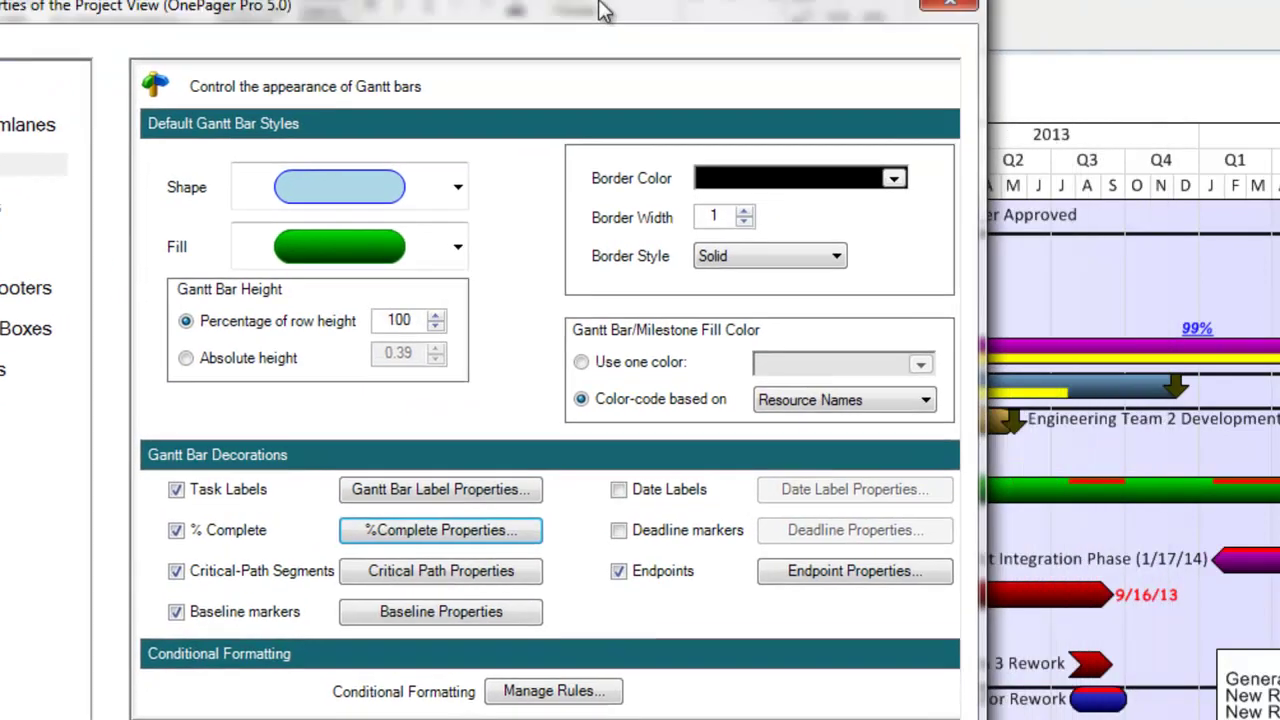
pyautogui.moveTo(605, 10); pyautogui.dragTo(379, 395)
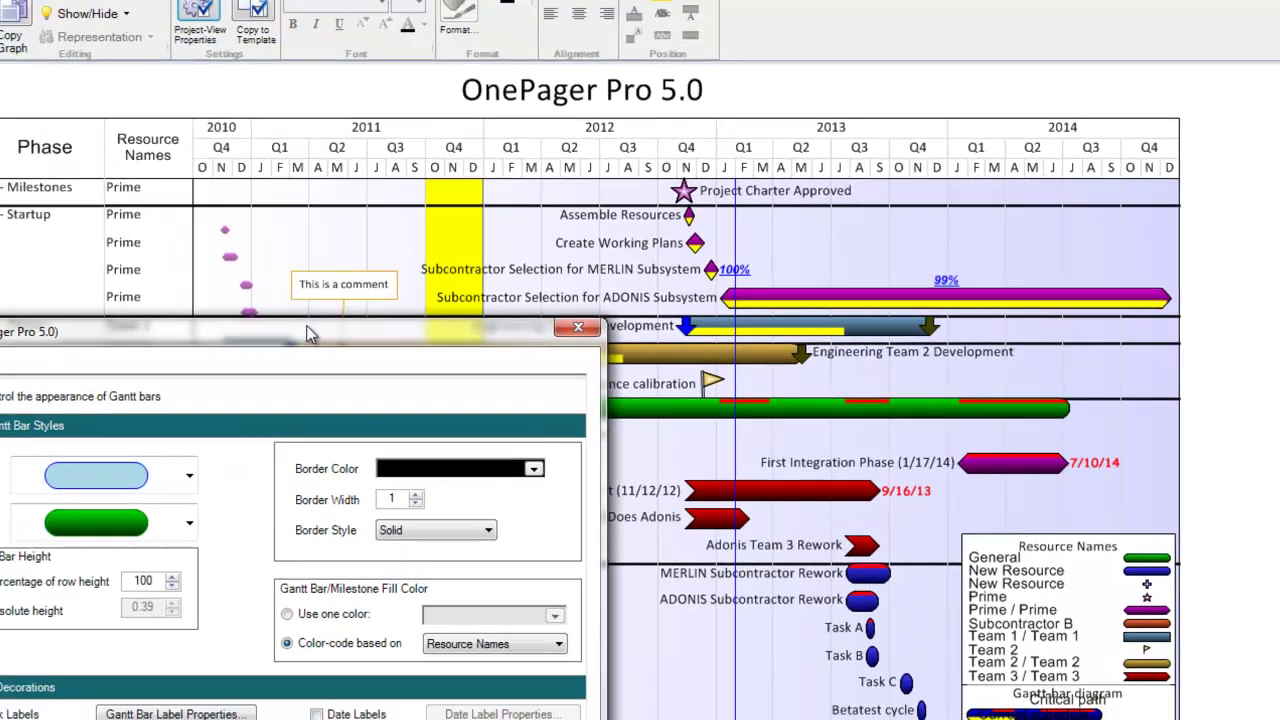
# Step: Review the bar Date Labels settings without change, leaving Date Labels off, then move the dialog aside
pyautogui.moveTo(366, 337); pyautogui.dragTo(779, 40)
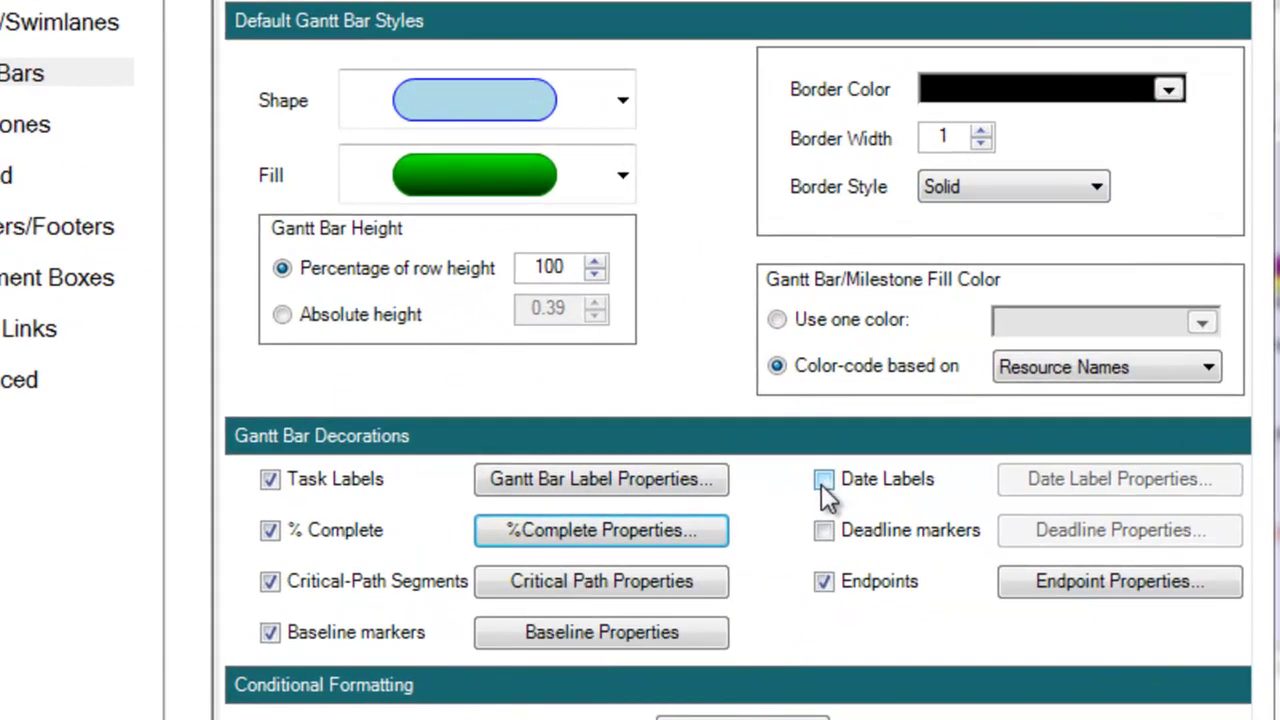
pyautogui.click(824, 482)
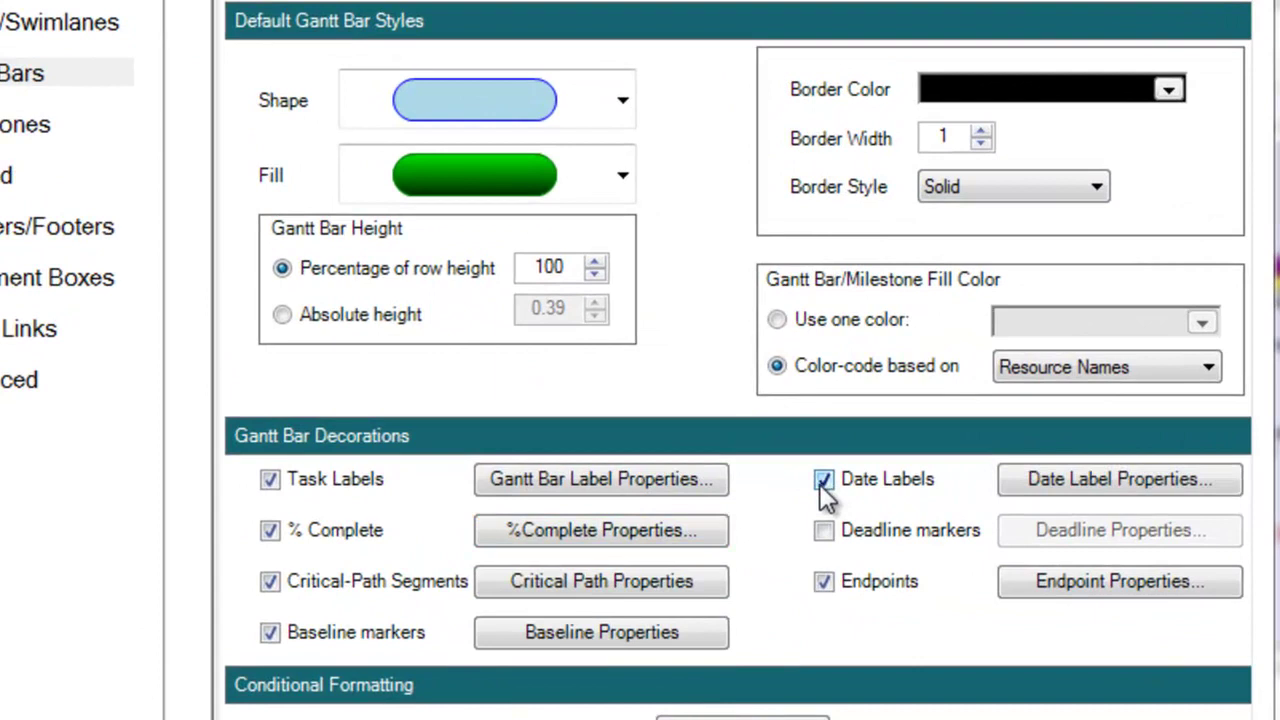
pyautogui.click(1058, 480)
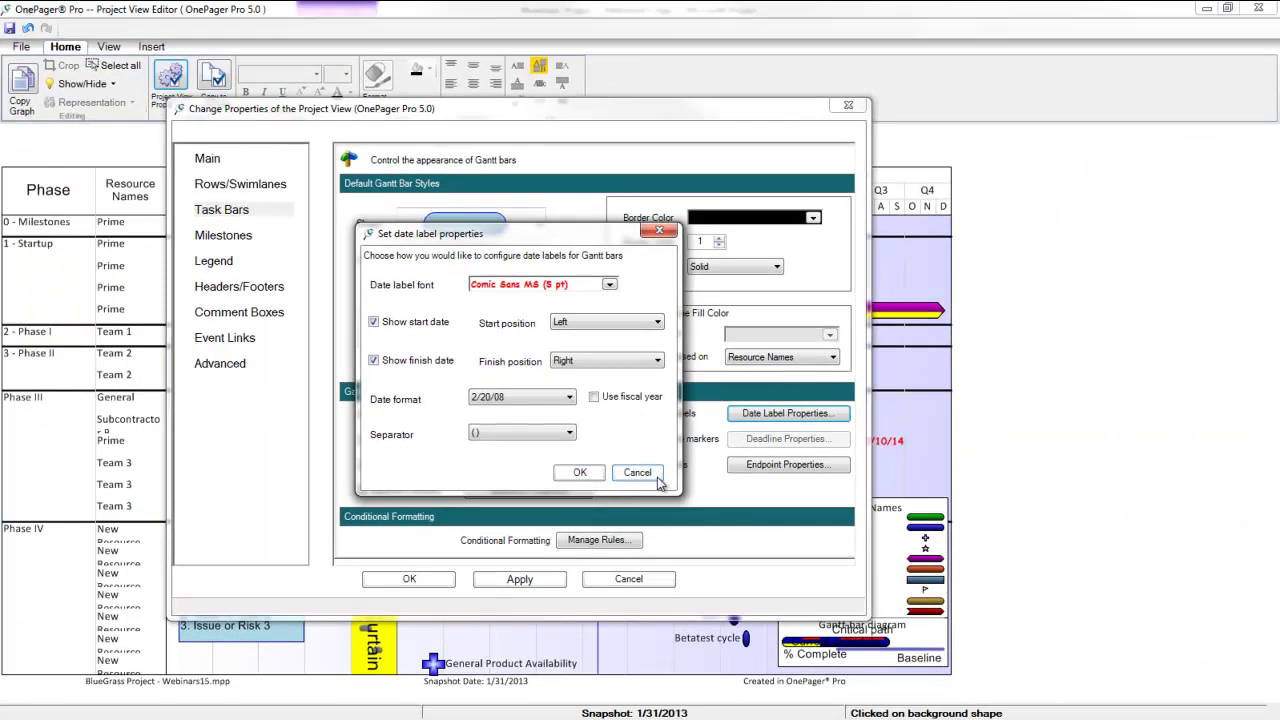
pyautogui.click(850, 600)
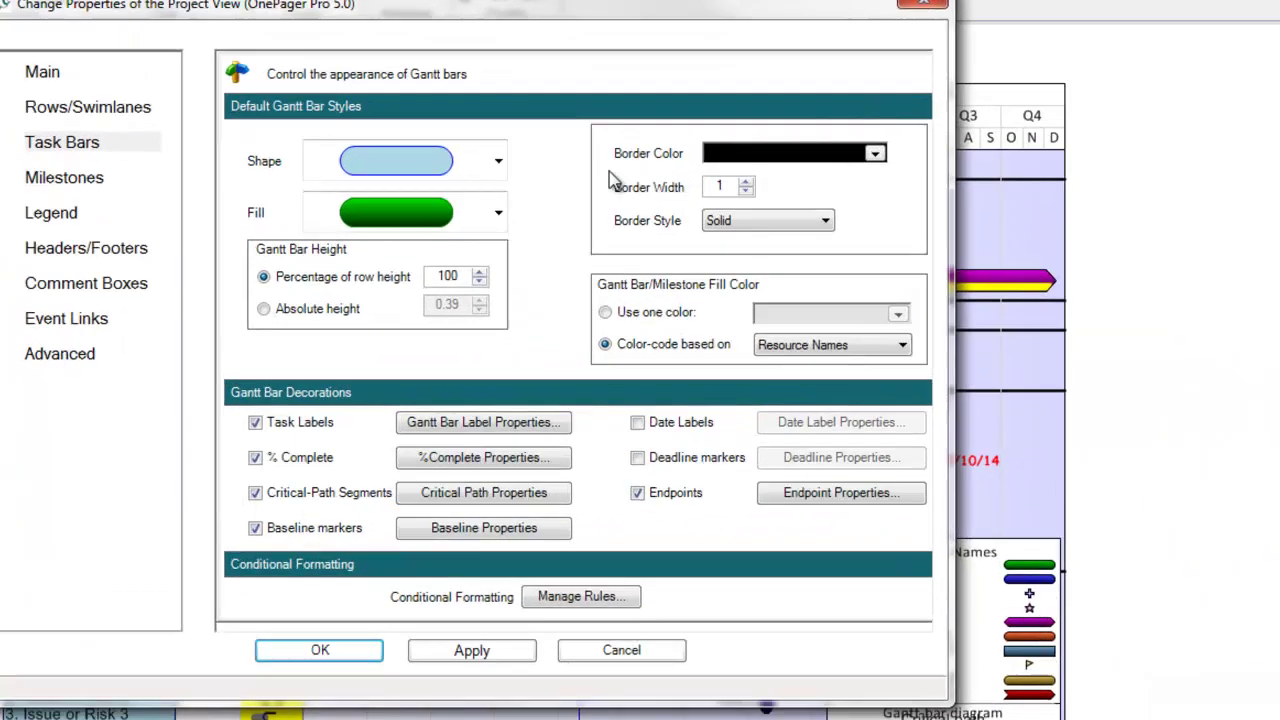
pyautogui.moveTo(620, 8); pyautogui.dragTo(193, 307)
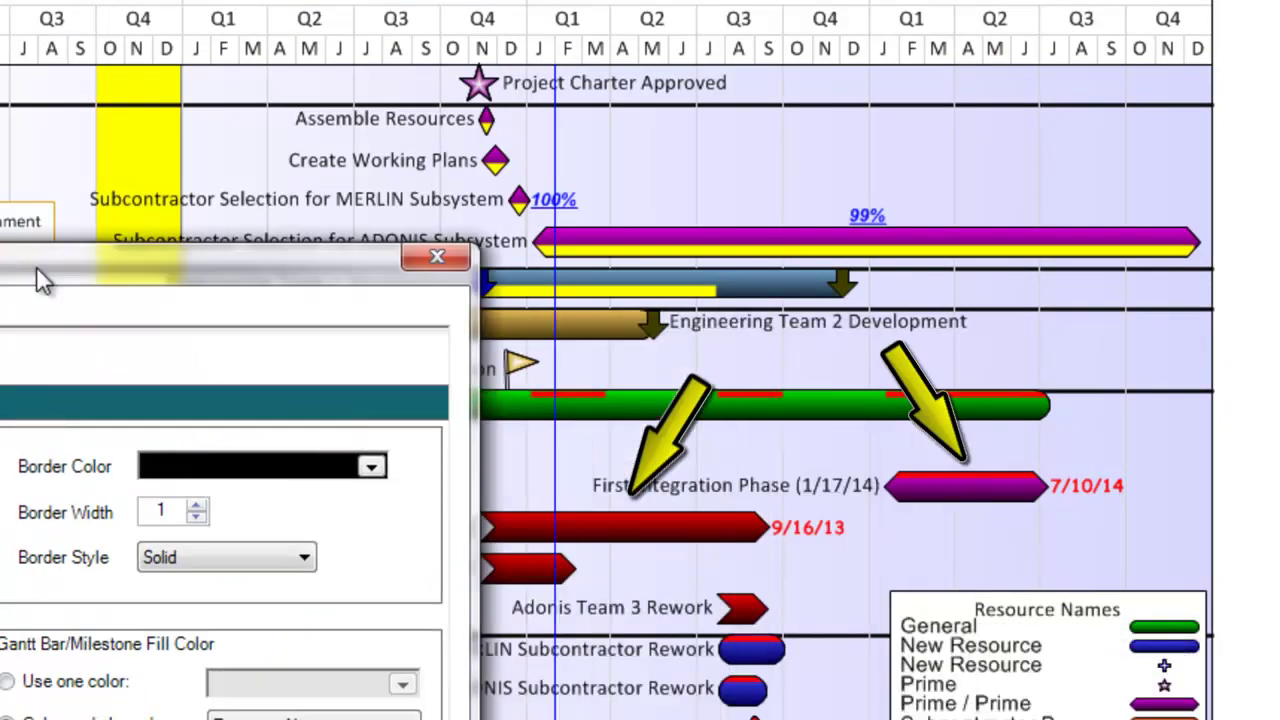
# Step: Review the bar Endpoint Properties unchanged, then cancel the Change Properties dialog
pyautogui.moveTo(40, 280)
pyautogui.mouseDown()
pyautogui.moveTo(0, 278)
pyautogui.moveTo(712, 0)
pyautogui.mouseUp()
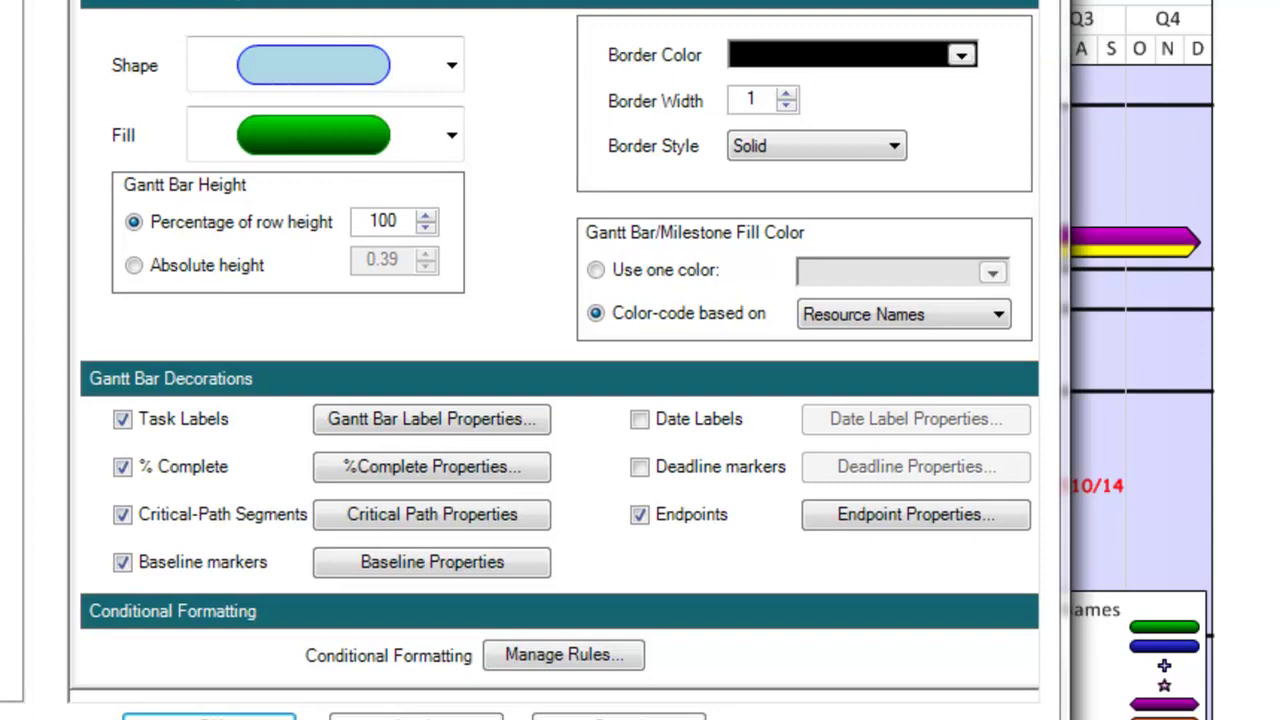
pyautogui.click(938, 518)
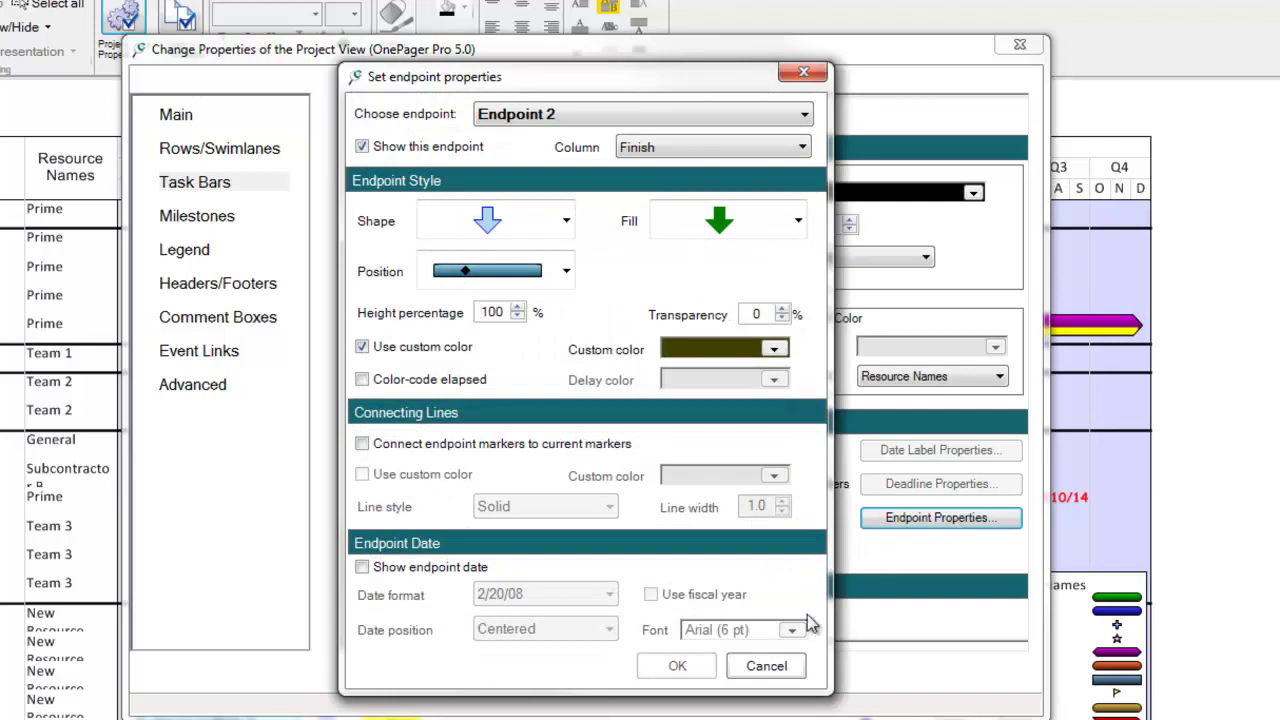
pyautogui.click(766, 666)
pyautogui.click(686, 666)
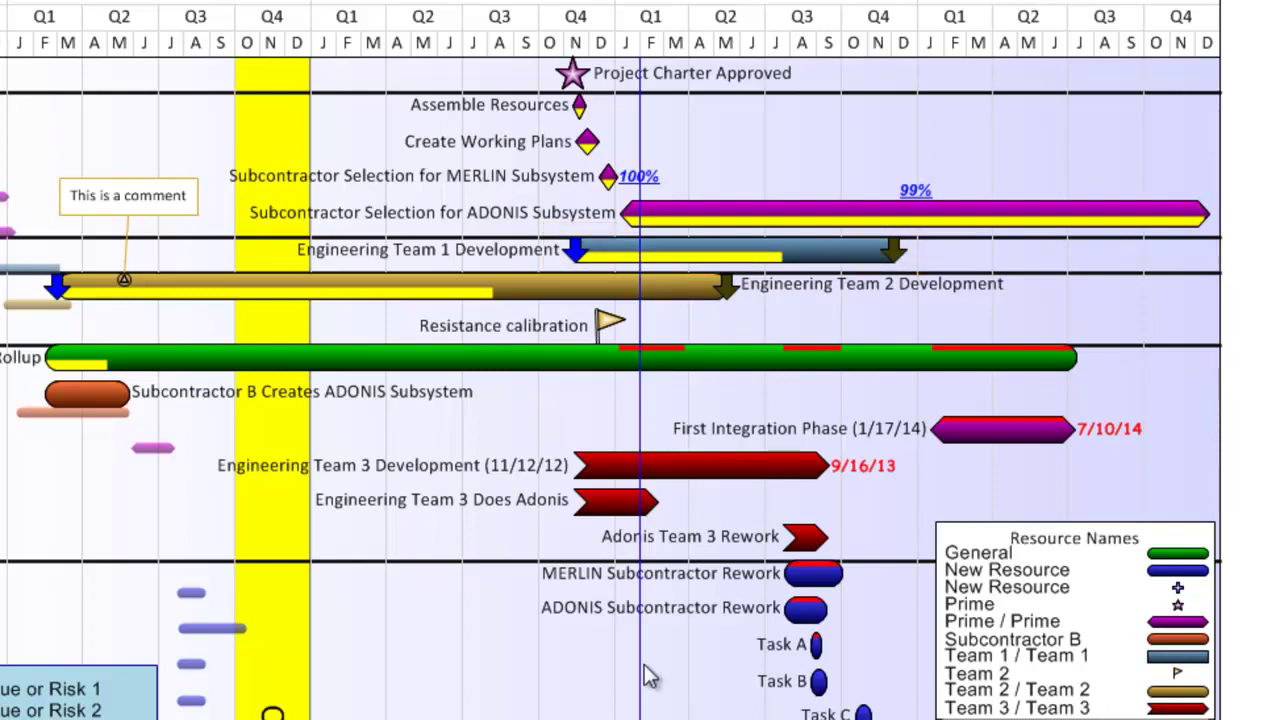
# Step: Select the Engineering Team 3 bars and inspect their Format settings without changing them
pyautogui.moveTo(404, 410); pyautogui.dragTo(862, 590)
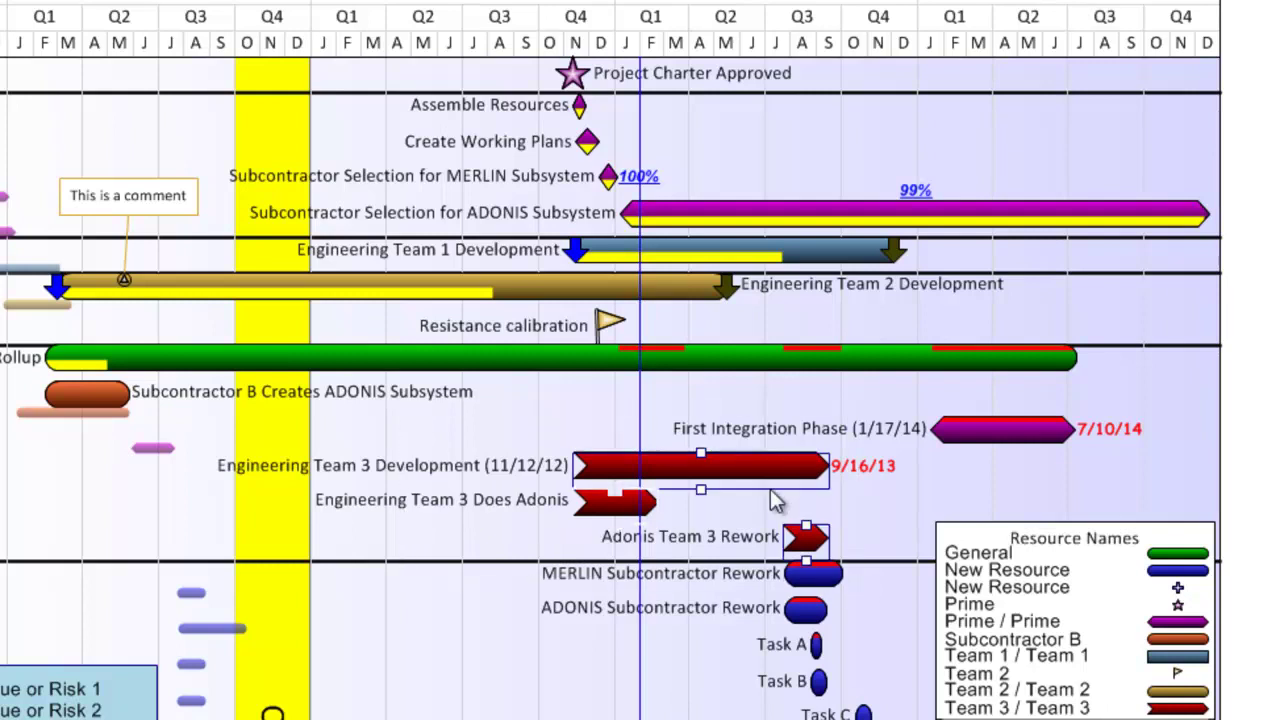
pyautogui.rightClick(772, 463)
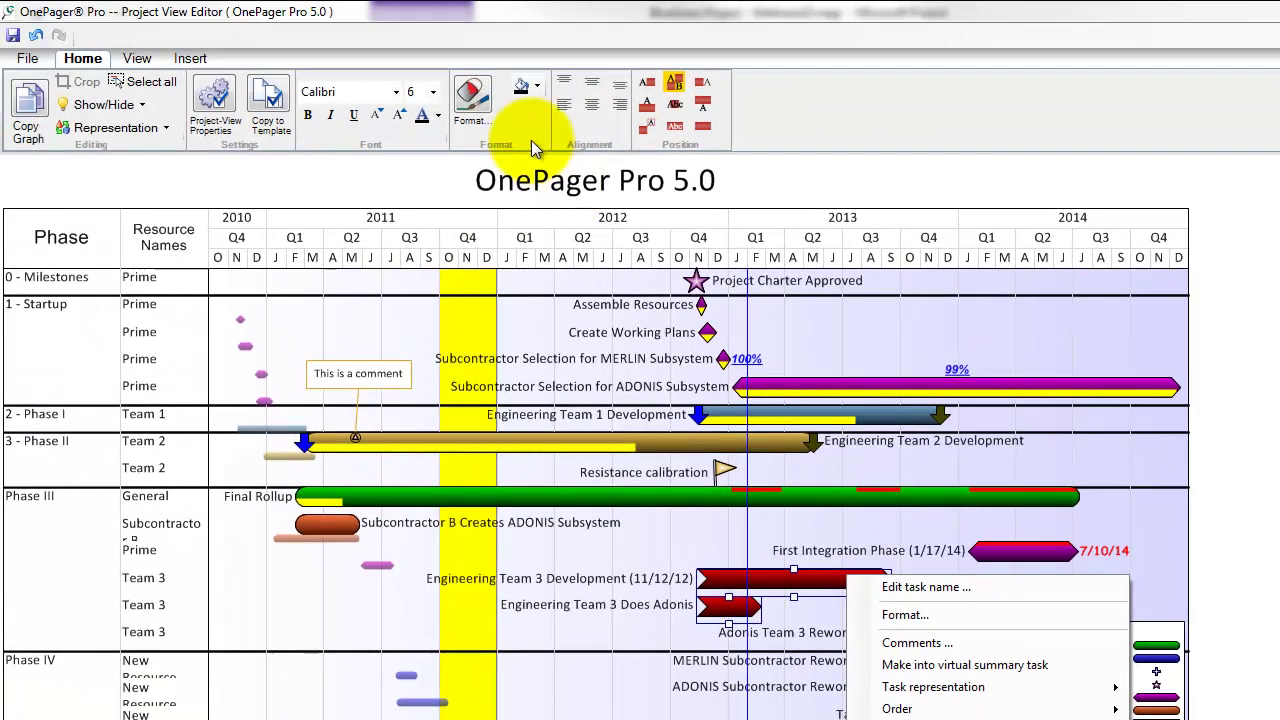
pyautogui.click(470, 95)
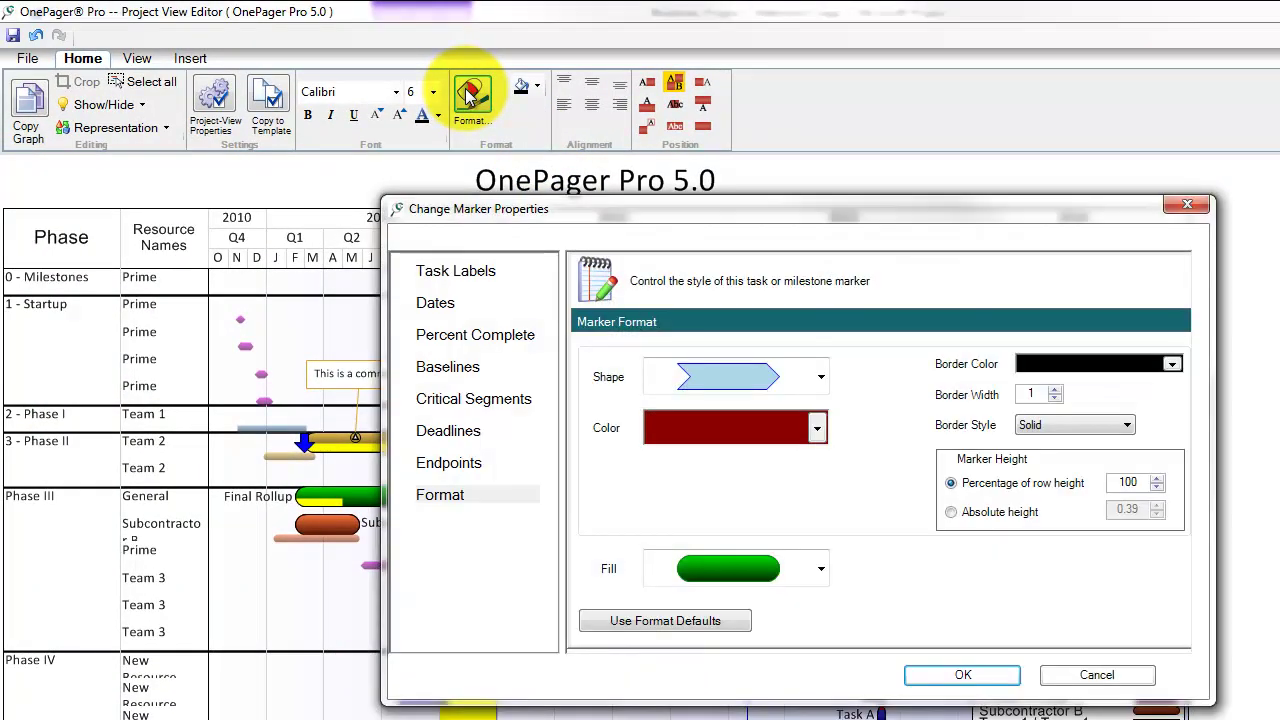
pyautogui.click(1097, 675)
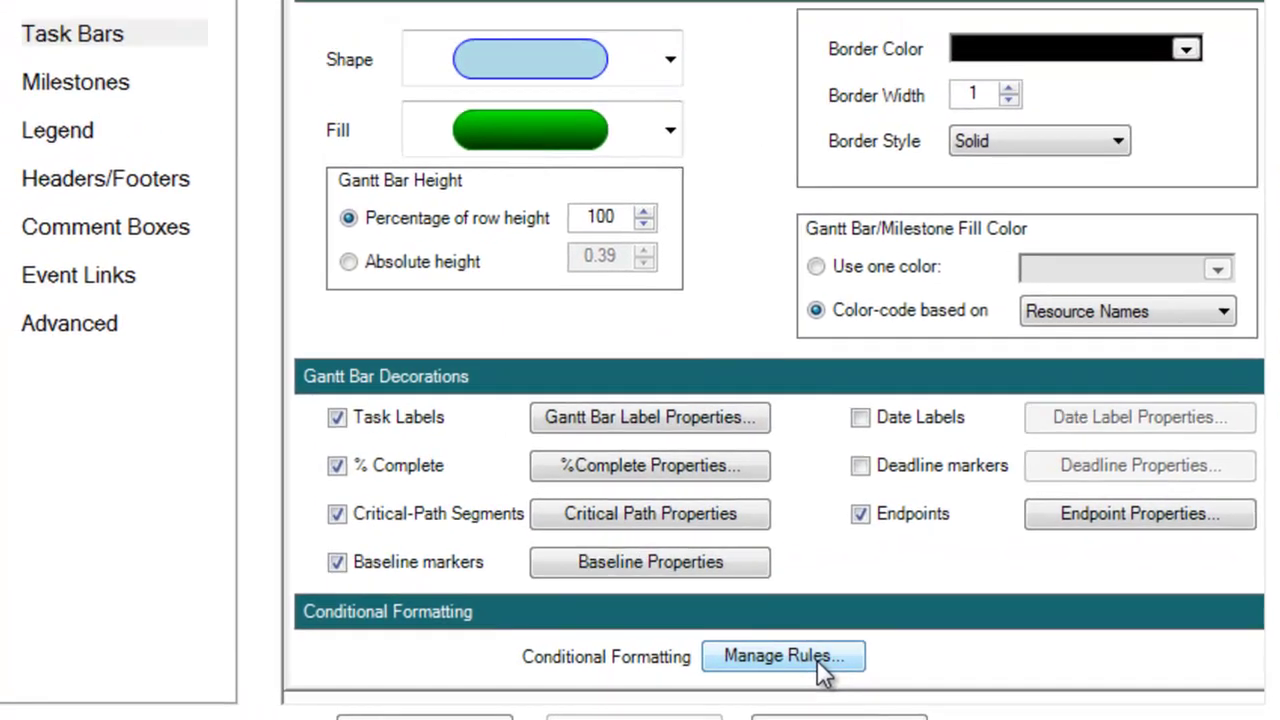
# Step: Review the four Resource Names conditional formatting rules in Manage Rules and cancel unchanged
pyautogui.click(740, 550)
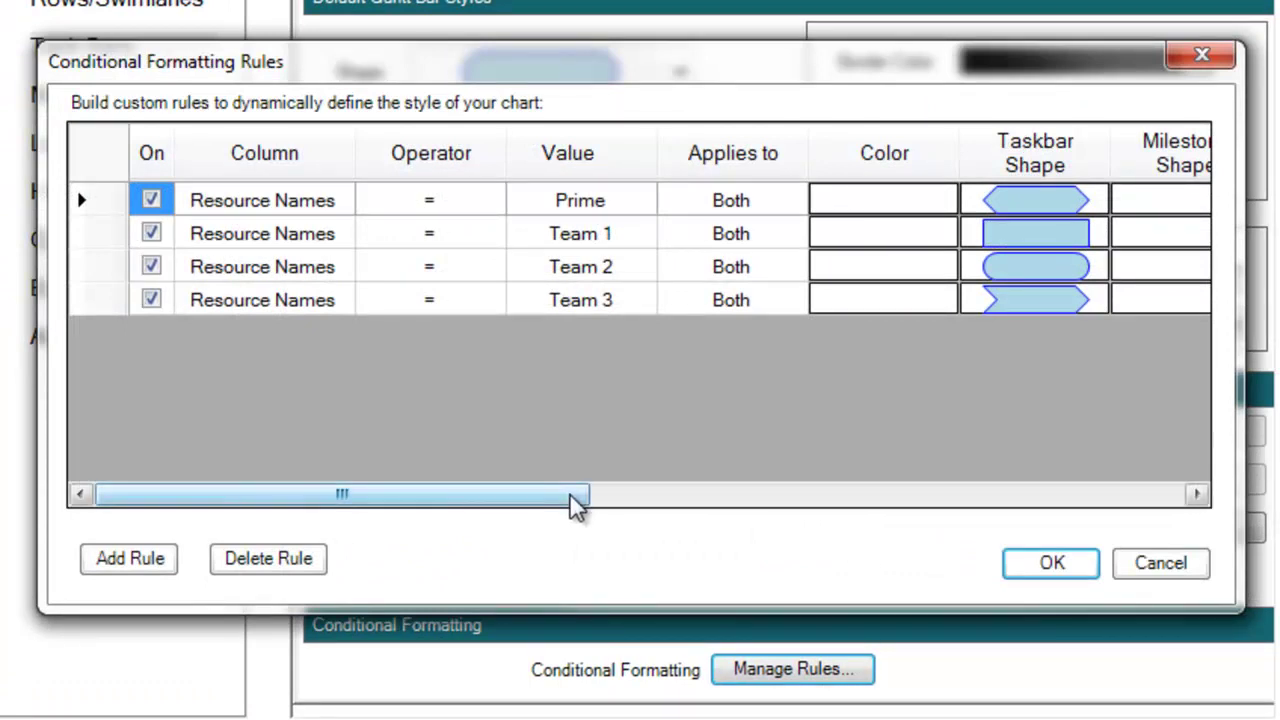
pyautogui.moveTo(578, 507); pyautogui.dragTo(843, 513)
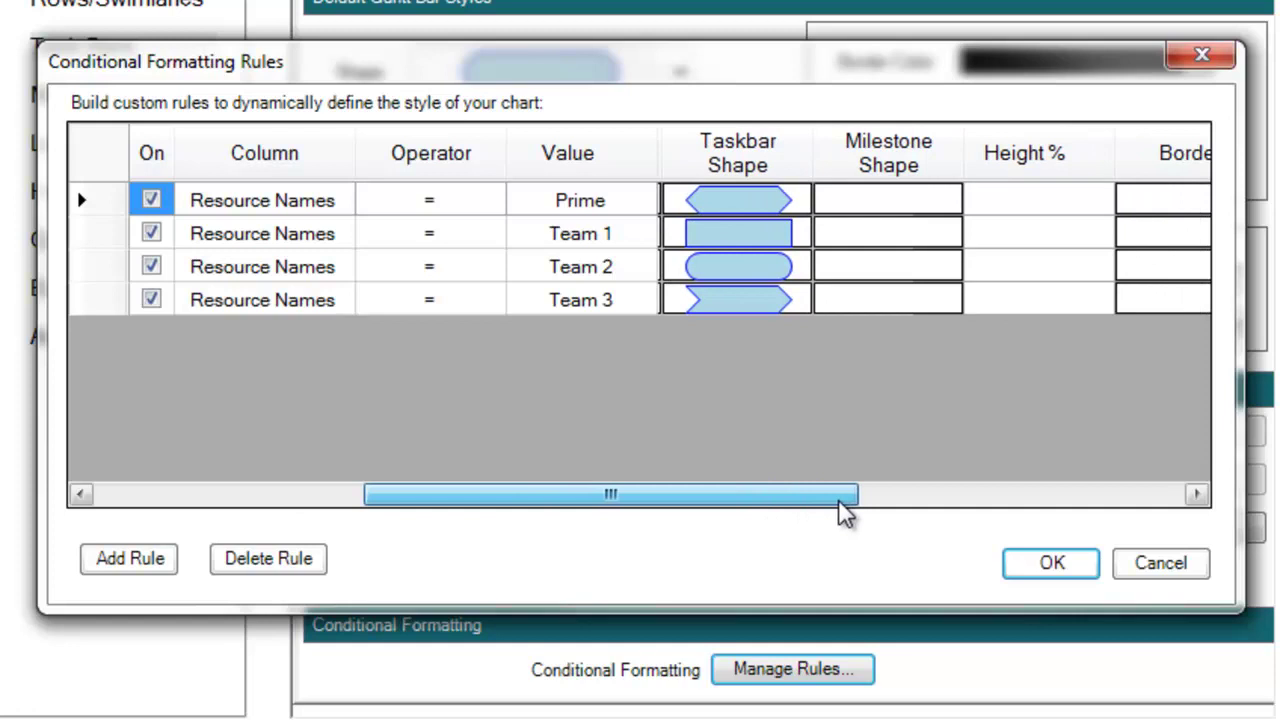
pyautogui.moveTo(843, 513); pyautogui.dragTo(763, 511)
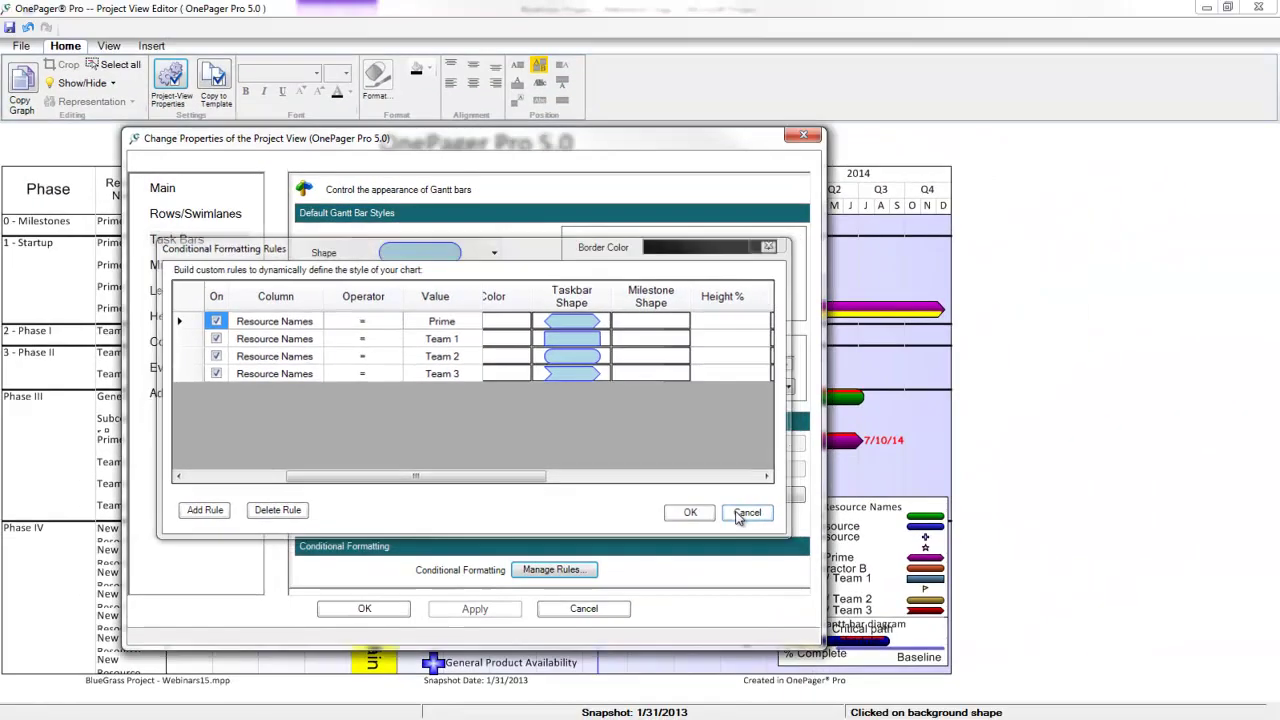
pyautogui.click(1052, 563)
pyautogui.click(585, 614)
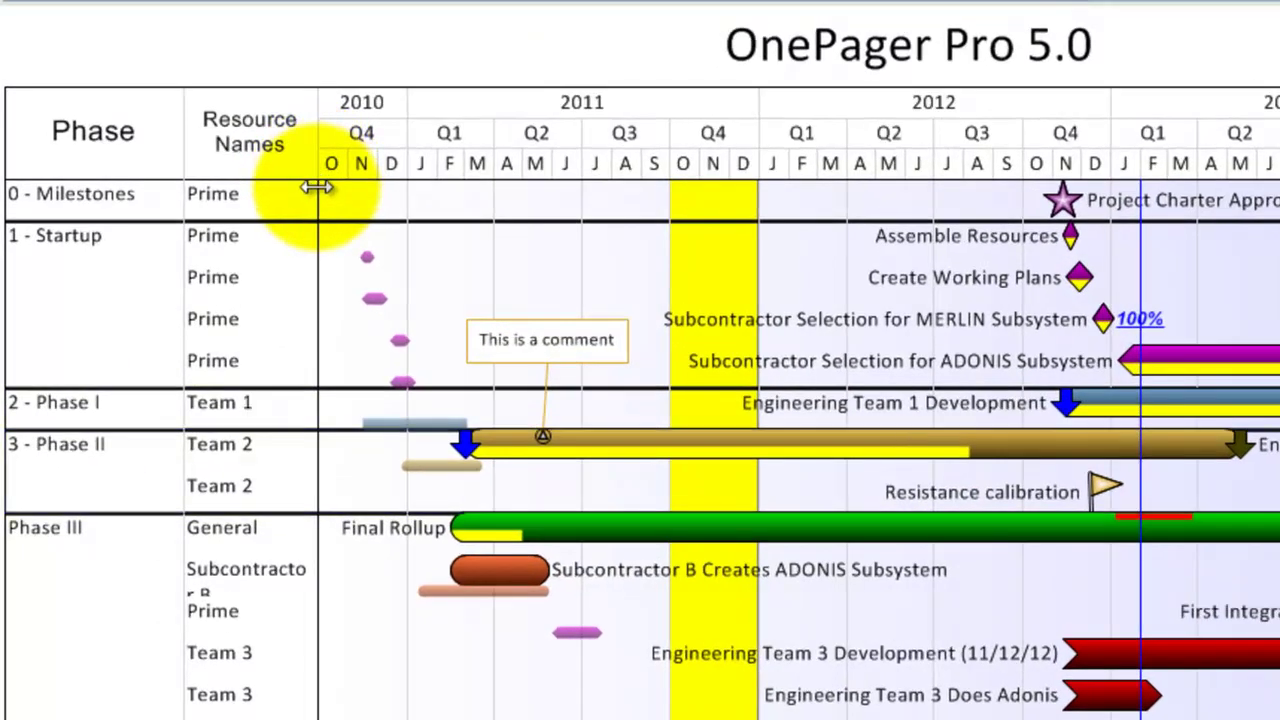
# Step: Widen the Resource Names column and make the ADONIS, Team 1 and Team 2 bars taller
pyautogui.moveTo(317, 187); pyautogui.dragTo(546, 196)
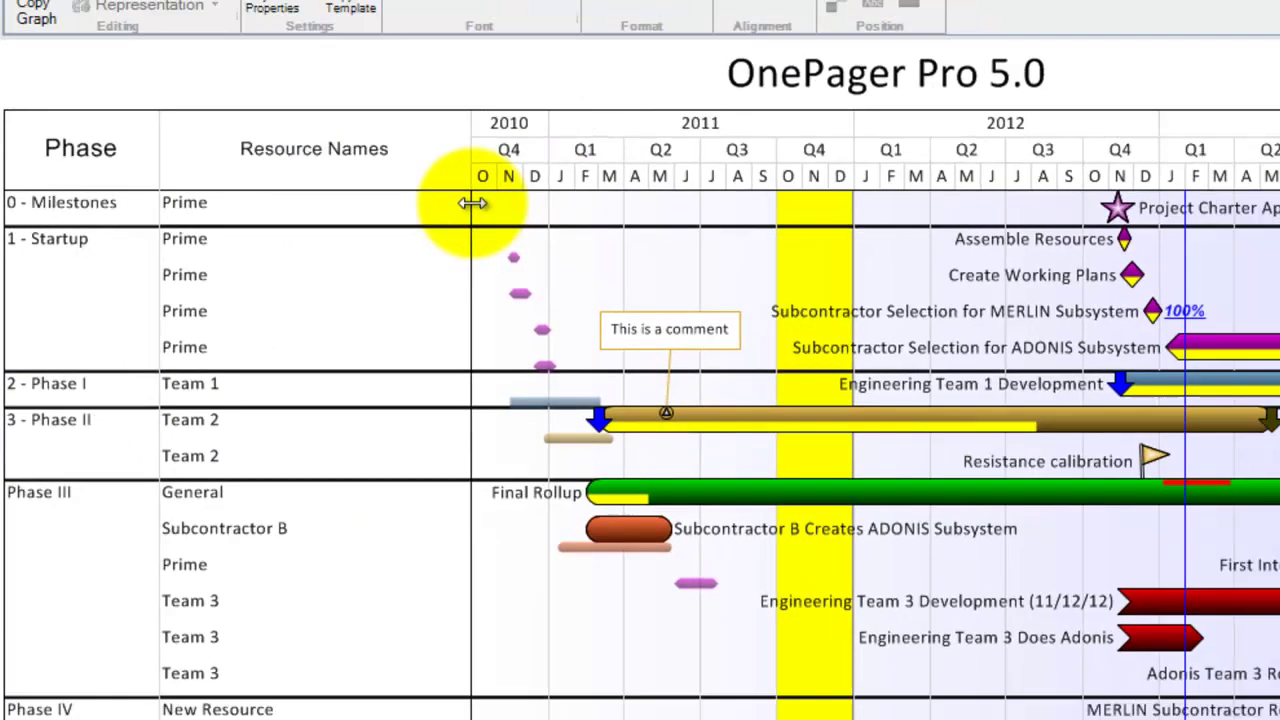
pyautogui.click(83, 456)
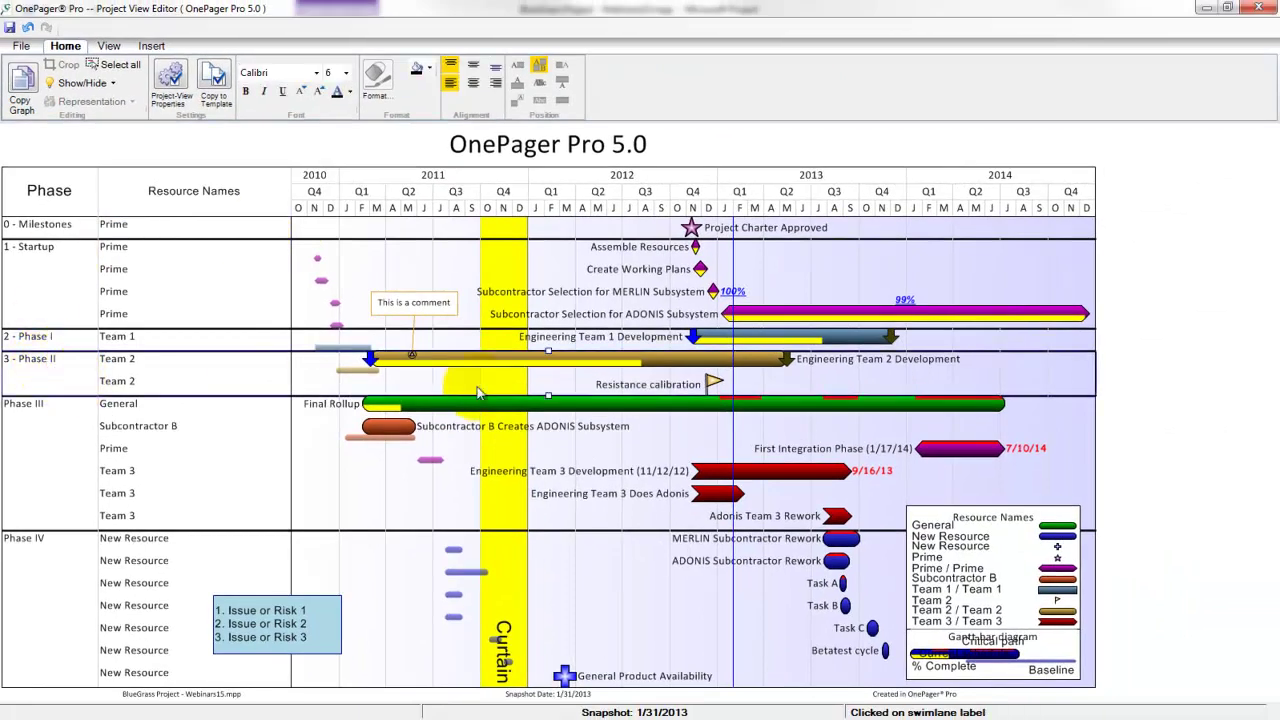
pyautogui.click(551, 279)
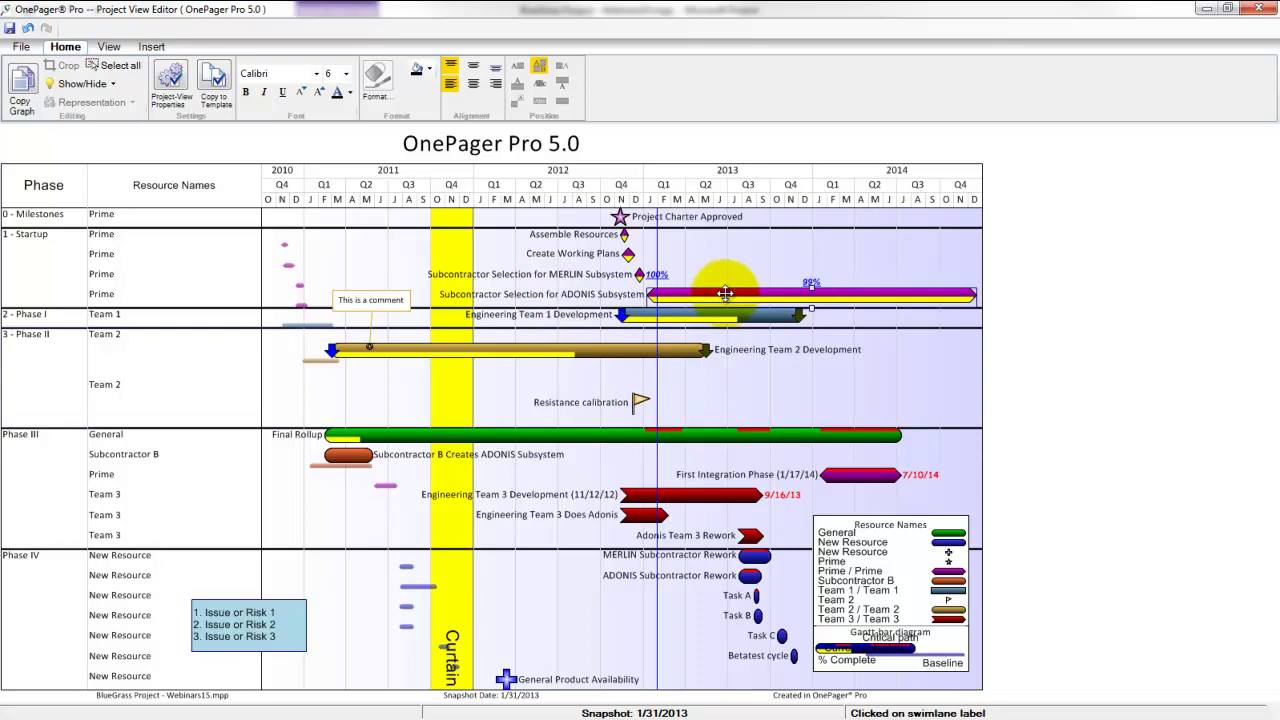
pyautogui.click(811, 289)
pyautogui.moveTo(811, 289); pyautogui.dragTo(808, 271)
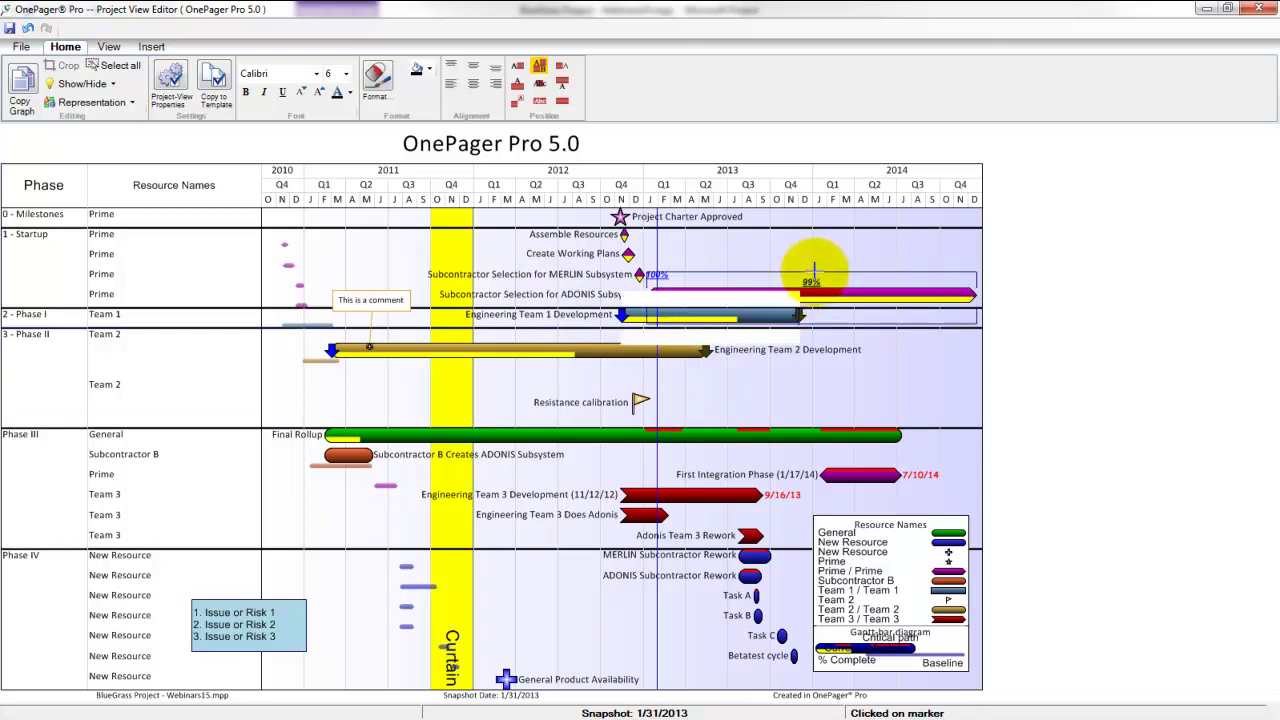
pyautogui.click(637, 350)
pyautogui.moveTo(519, 365); pyautogui.dragTo(519, 374)
pyautogui.moveTo(808, 672); pyautogui.dragTo(757, 446)
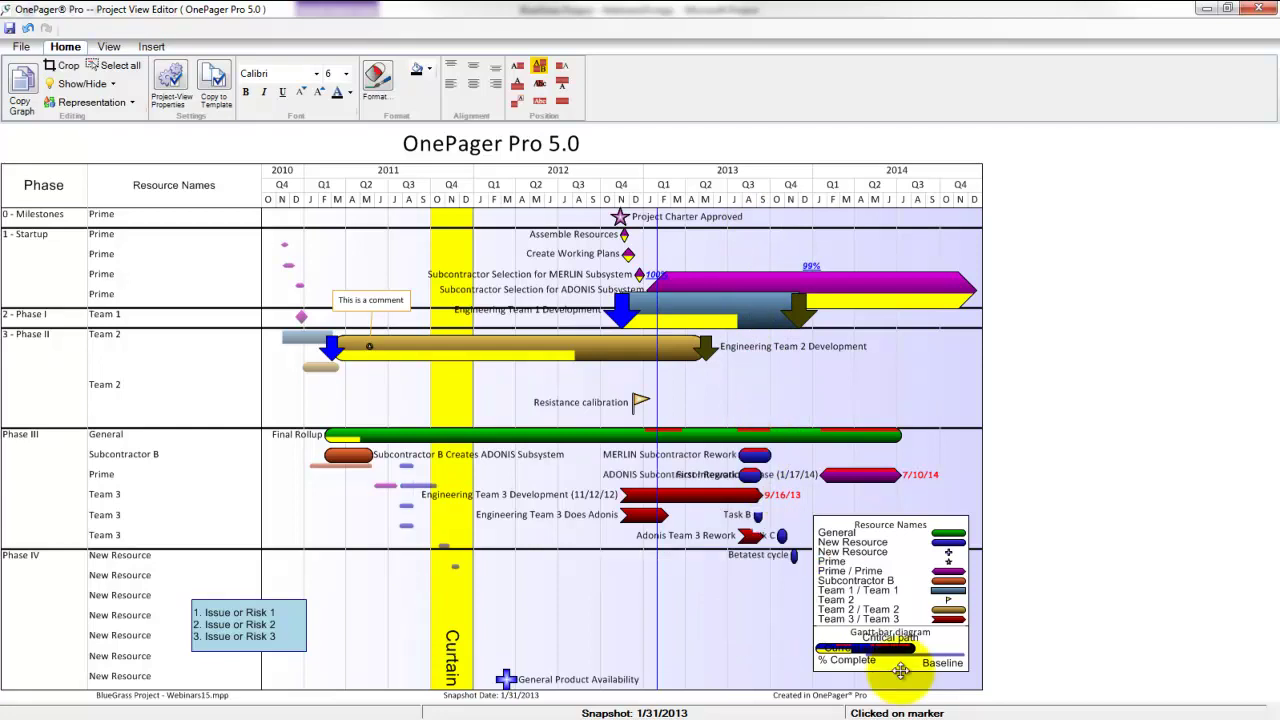
# Step: Enlarge the legend, the 'This is a comment' box and the Issue or Risk list, and widen the curtain
pyautogui.click(895, 600)
pyautogui.moveTo(813, 516); pyautogui.dragTo(712, 446)
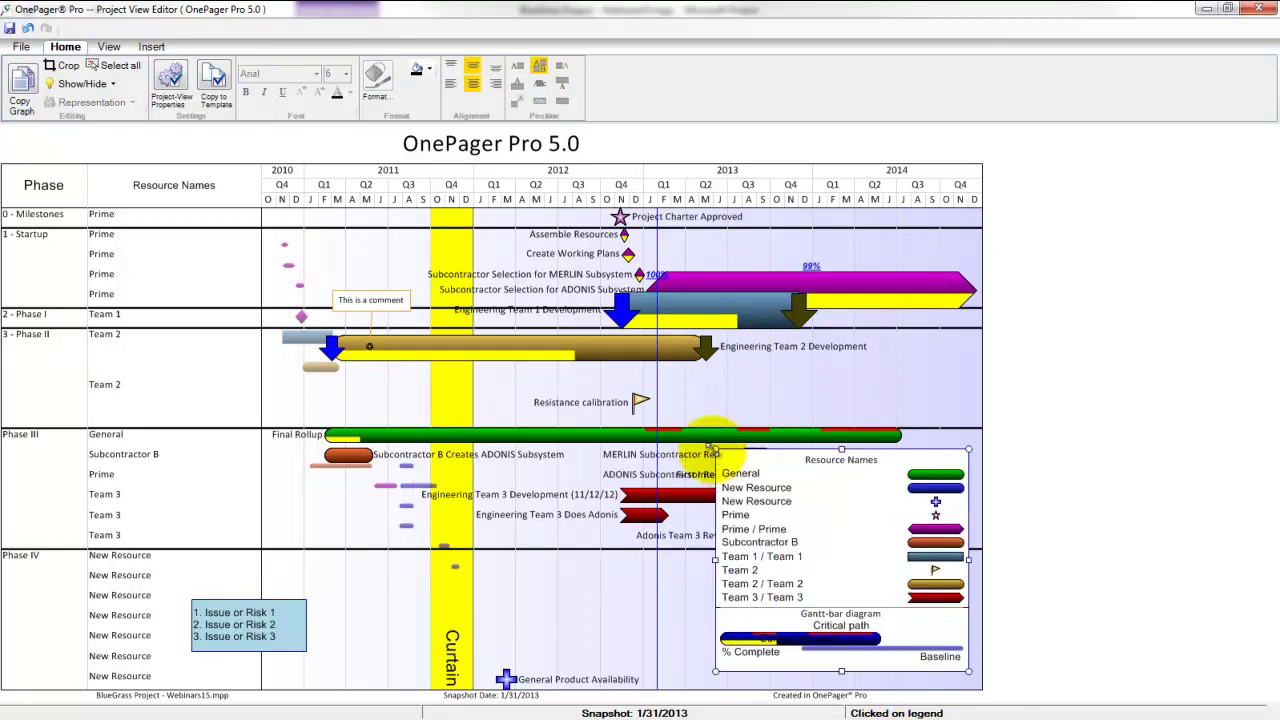
pyautogui.click(370, 300)
pyautogui.moveTo(409, 292); pyautogui.dragTo(492, 262)
pyautogui.click(286, 608)
pyautogui.moveTo(306, 600); pyautogui.dragTo(372, 540)
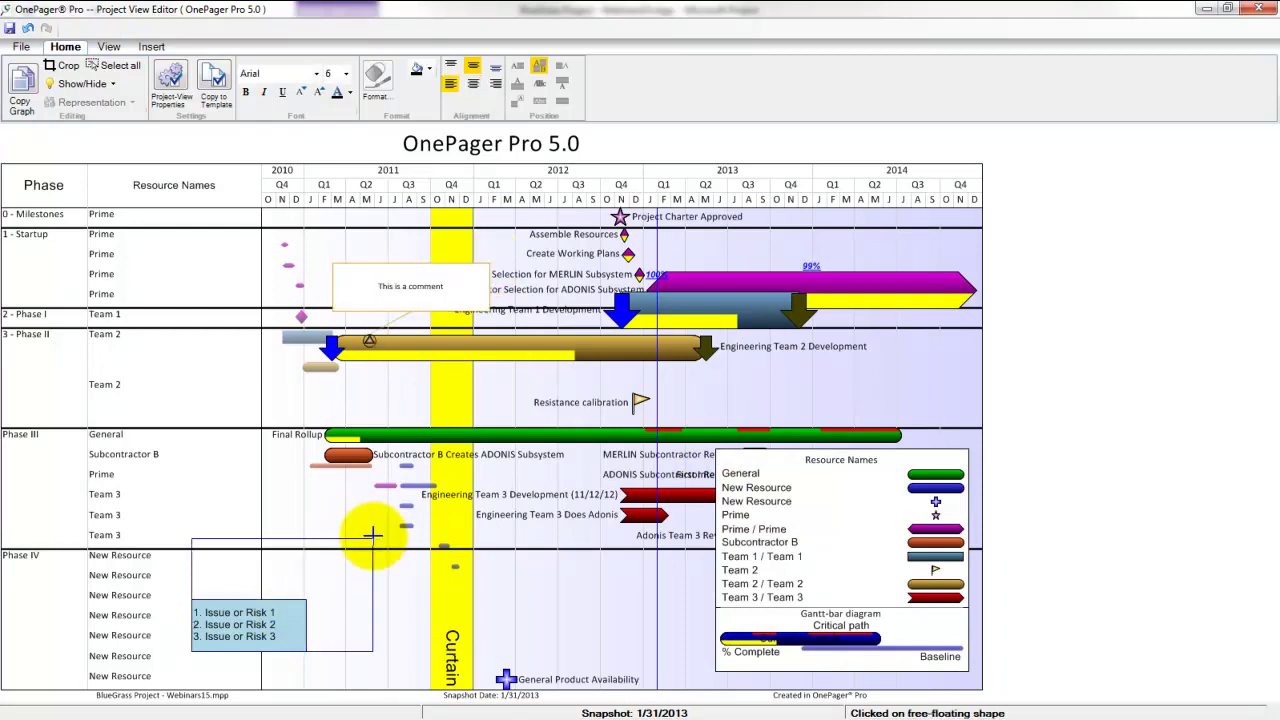
pyautogui.moveTo(472, 440); pyautogui.dragTo(528, 445)
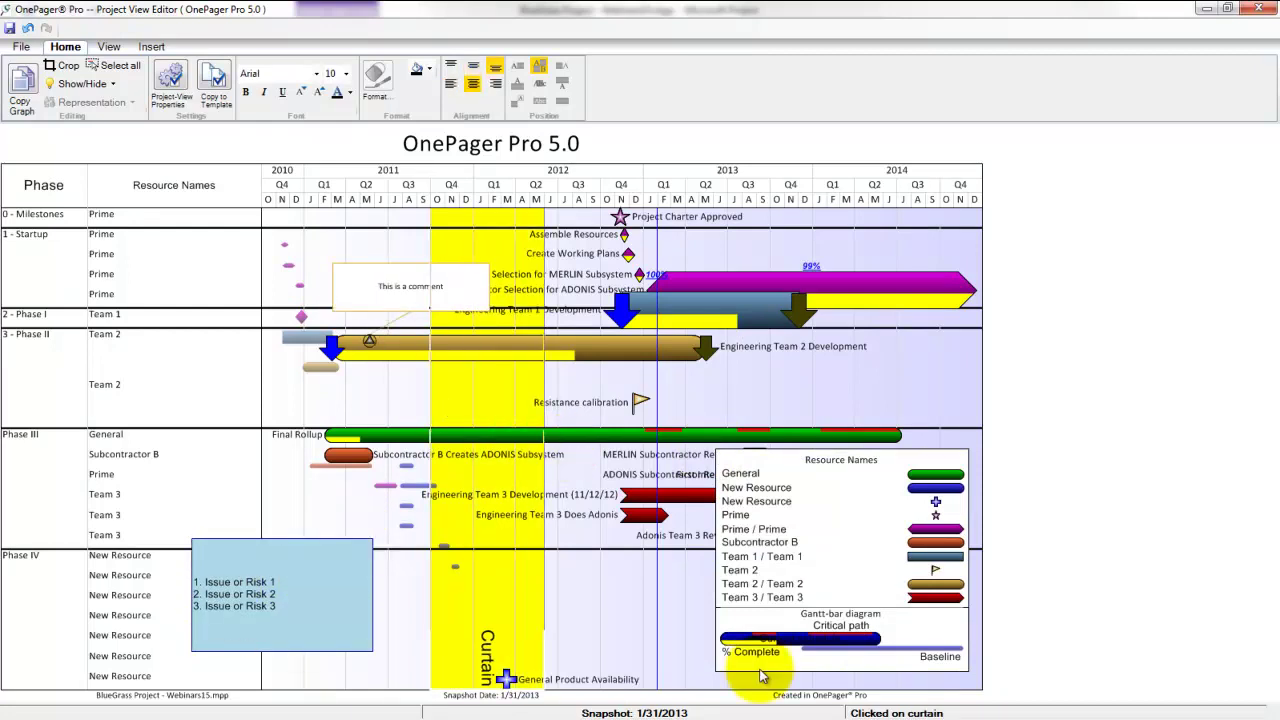